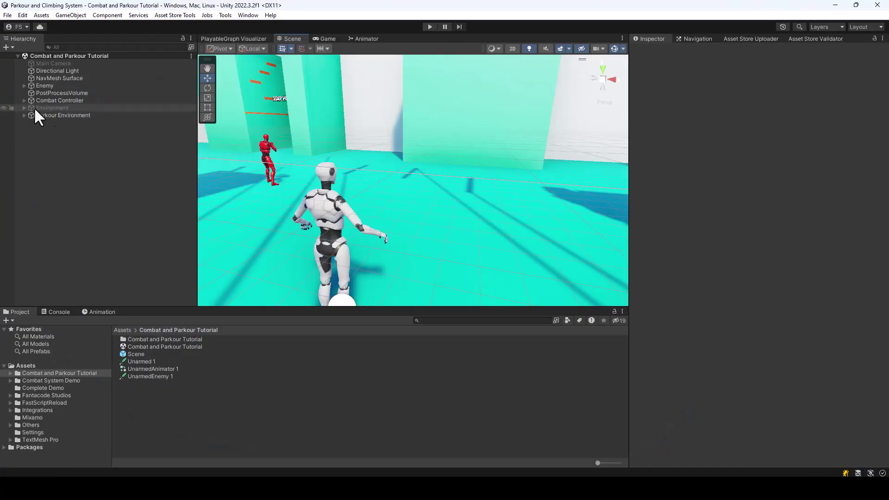
Play-test the combat and parkour scene with the Combat Controller selected, and stop the game.
{"action": "left_click", "coordinate": [59, 100]}
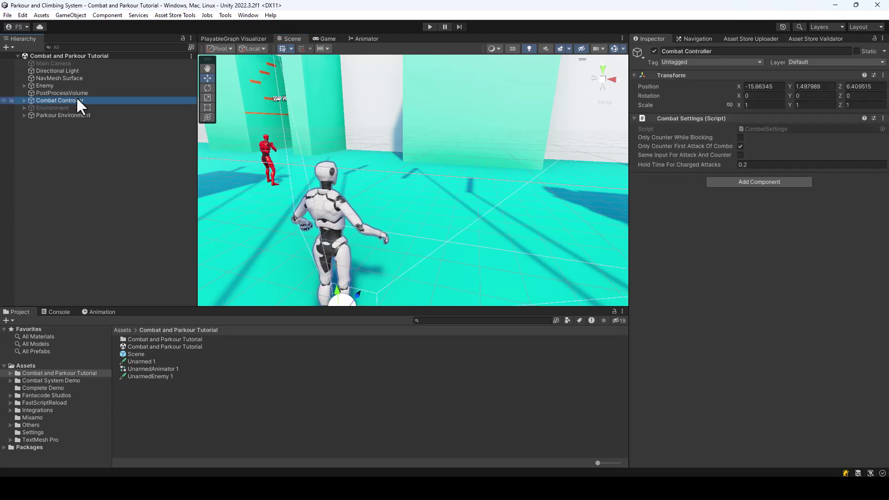
{"action": "left_click", "coordinate": [430, 27]}
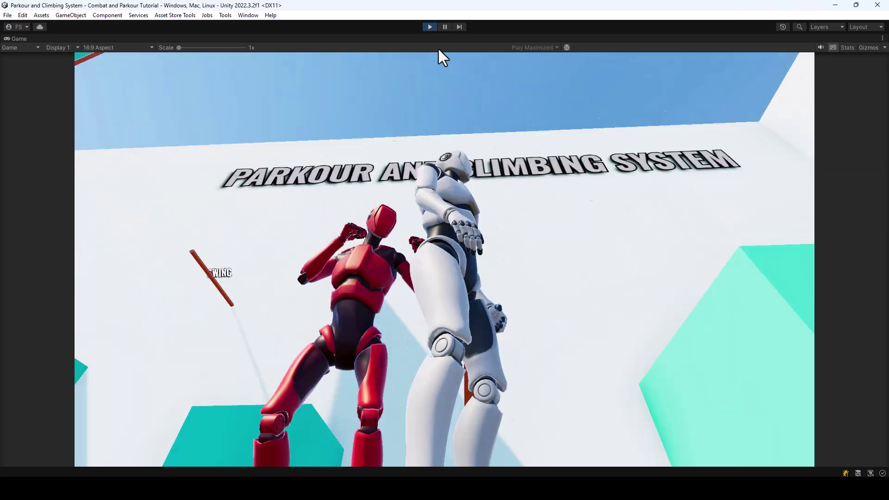
{"action": "left_click", "coordinate": [430, 26]}
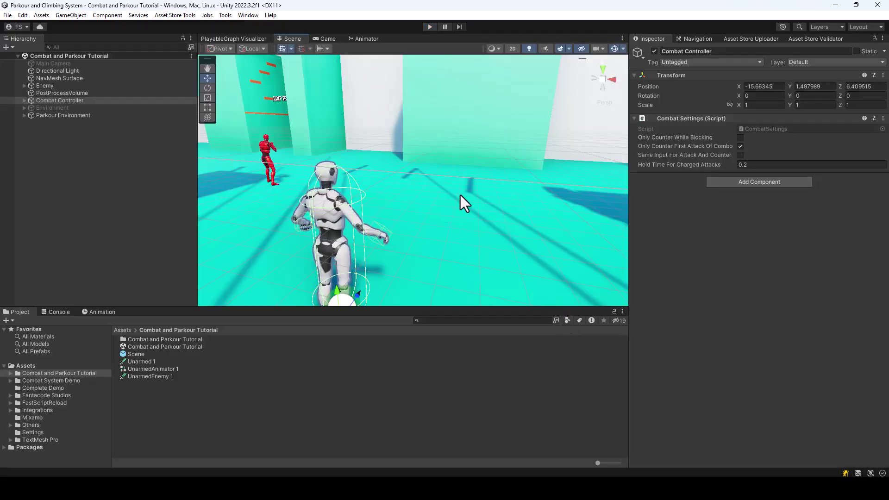
{"action": "right_click_drag", "start_coordinate": [490, 193], "coordinate": [441, 181]}
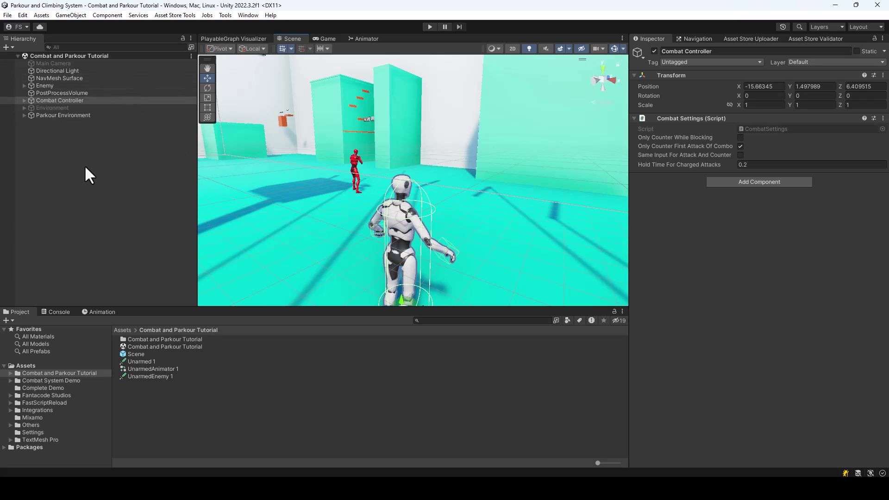
{"action": "left_click", "coordinate": [127, 170]}
{"action": "left_click", "coordinate": [228, 17]}
{"action": "mouse_move", "coordinate": [260, 49]}
{"action": "mouse_move", "coordinate": [257, 27]}
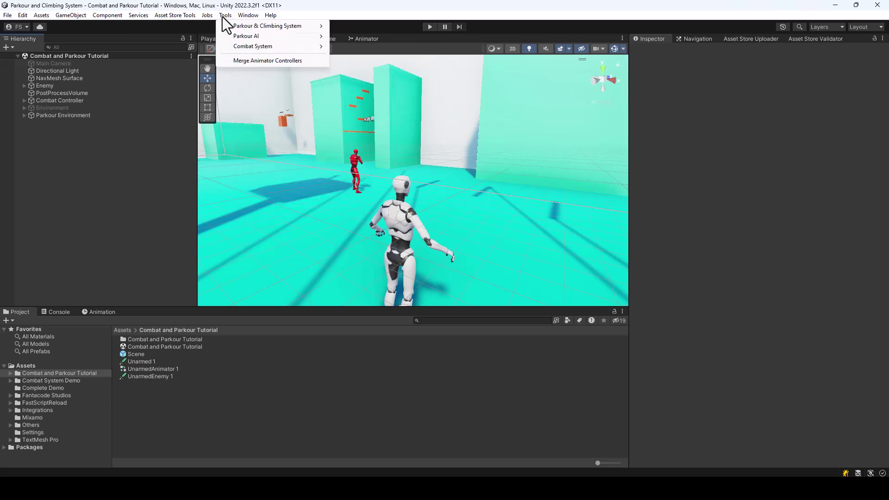
{"action": "left_click", "coordinate": [90, 166]}
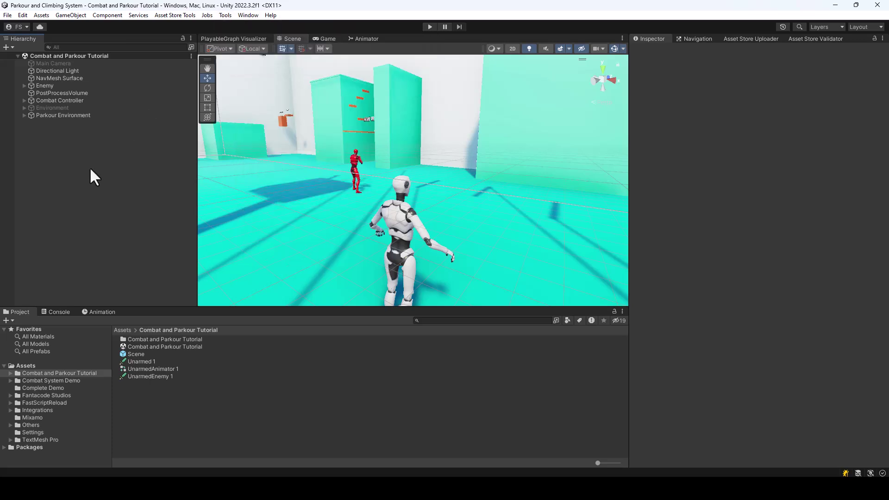
{"action": "left_click", "coordinate": [24, 100]}
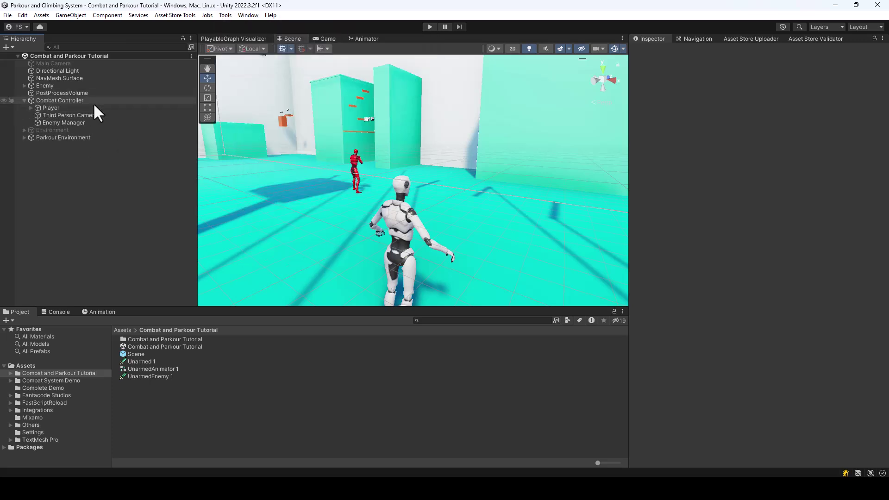
{"action": "left_click", "coordinate": [25, 100]}
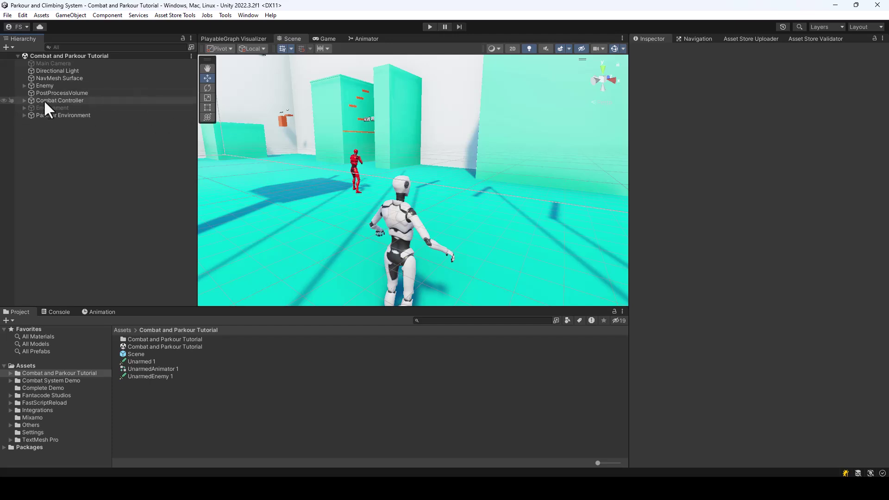
Expand the Combat Controller and examine the components on its Player object.
{"action": "left_click", "coordinate": [23, 99]}
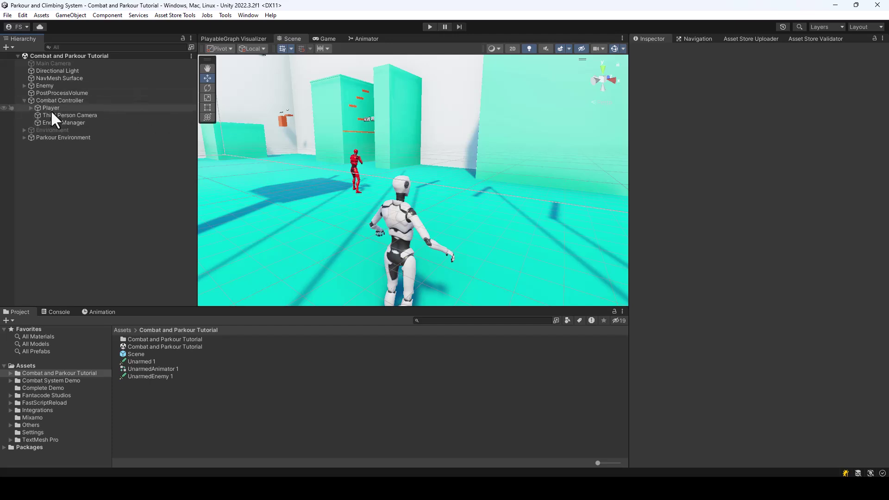
{"action": "left_click", "coordinate": [50, 109]}
{"action": "scroll", "coordinate": [723, 250], "scroll_direction": "down", "scroll_amount": 6}
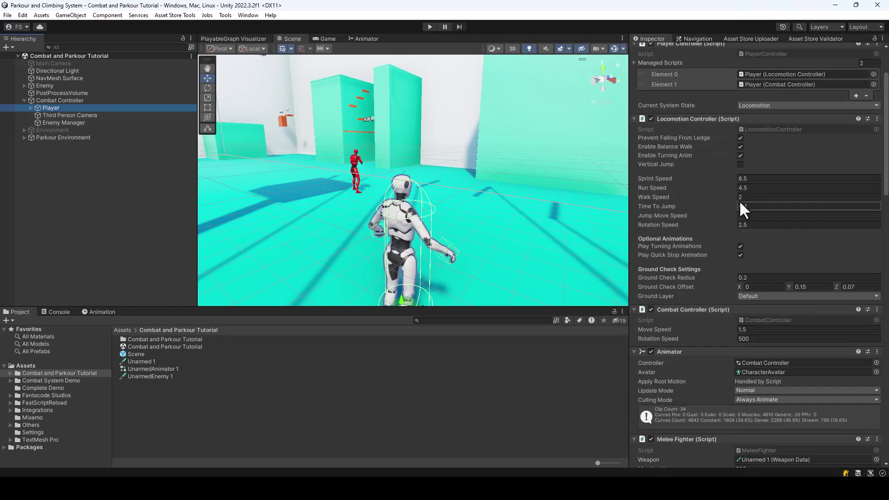
{"action": "scroll", "coordinate": [781, 214], "scroll_direction": "down", "scroll_amount": 3}
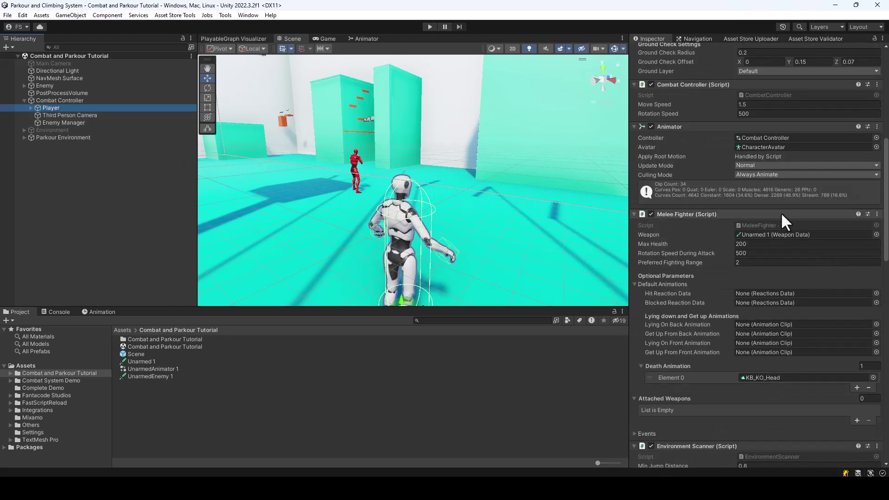
{"action": "scroll", "coordinate": [799, 214], "scroll_direction": "up", "scroll_amount": 6}
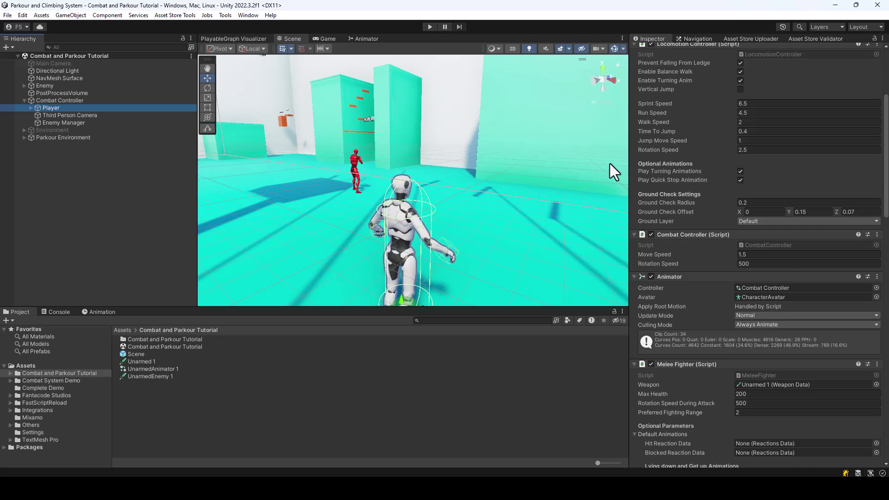
Create a parkour character with the Parkour & Climbing System's Create Character tool, using the combat Player's Character Variant as the player model.
{"action": "left_click", "coordinate": [126, 218]}
{"action": "left_click", "coordinate": [225, 14]}
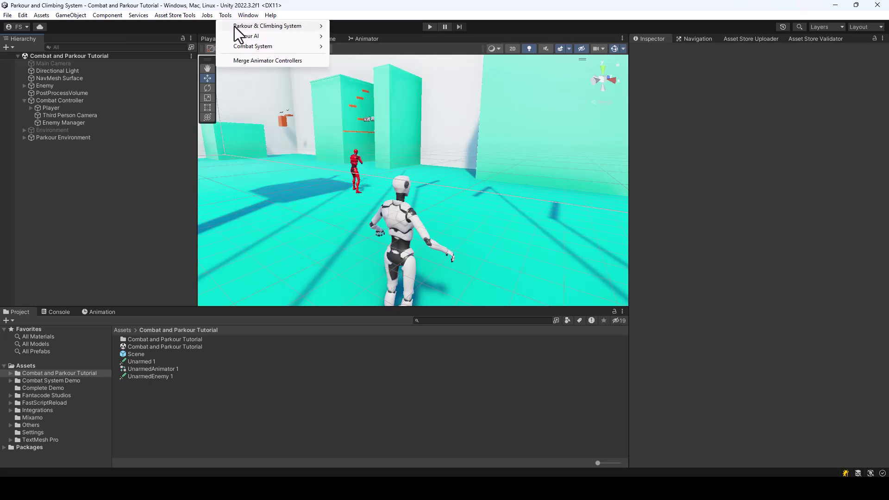
{"action": "mouse_move", "coordinate": [234, 26]}
{"action": "left_click", "coordinate": [364, 36]}
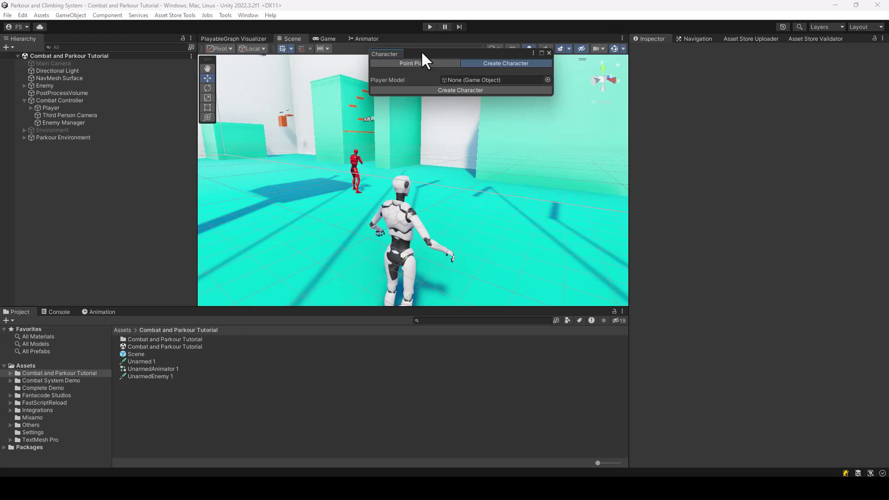
{"action": "left_click_drag", "start_coordinate": [429, 51], "coordinate": [413, 66]}
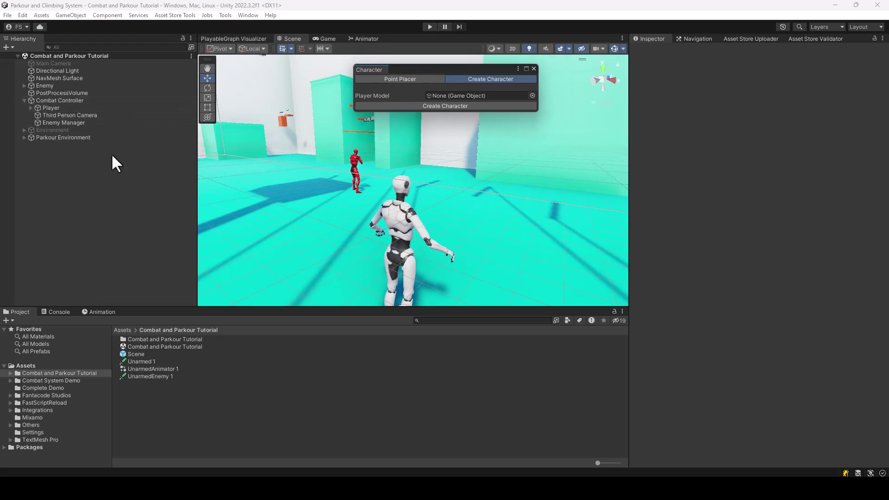
{"action": "left_click", "coordinate": [48, 107]}
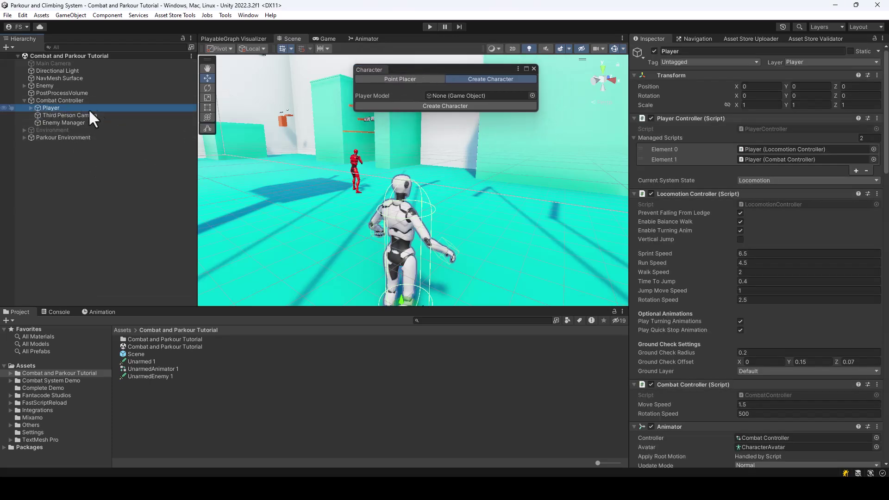
{"action": "key", "text": "Right"}
{"action": "left_click_drag", "start_coordinate": [62, 113], "coordinate": [465, 94]}
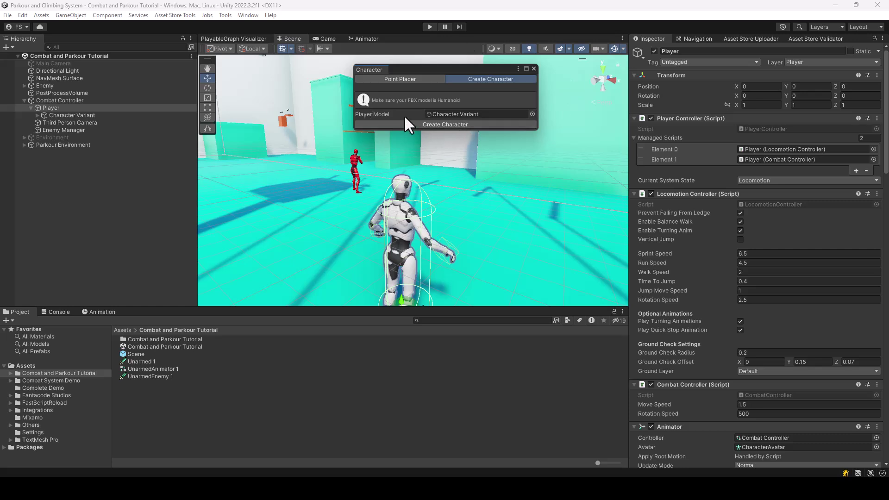
{"action": "left_click", "coordinate": [424, 125]}
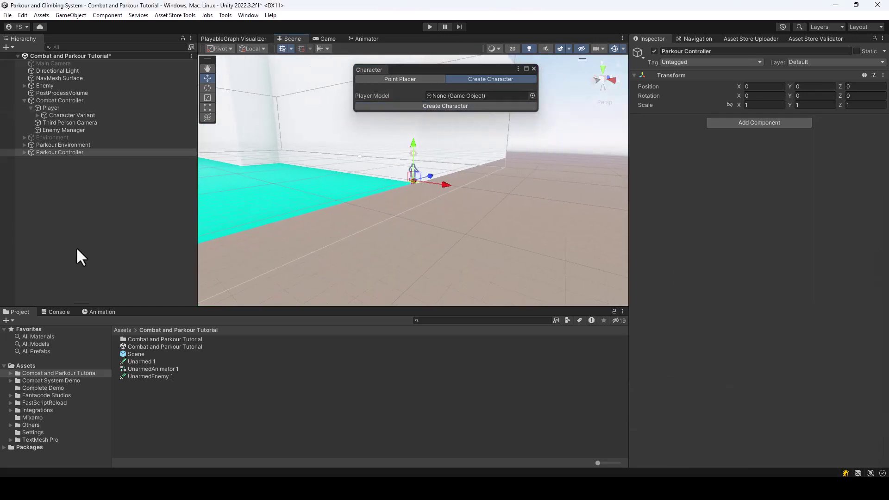
Frame the new Parkour Controller in the scene view and close the Character window.
{"action": "left_click", "coordinate": [101, 203]}
{"action": "left_click", "coordinate": [83, 152]}
{"action": "double_click", "coordinate": [54, 154]}
{"action": "left_click_drag", "start_coordinate": [288, 153], "coordinate": [409, 190], "text": "alt"}
{"action": "left_click", "coordinate": [534, 68]}
Expand the Parkour Controller and examine all the components on its Player, including the parkour, climb, scanner and input scripts.
{"action": "left_click", "coordinate": [24, 153]}
{"action": "left_click", "coordinate": [68, 159]}
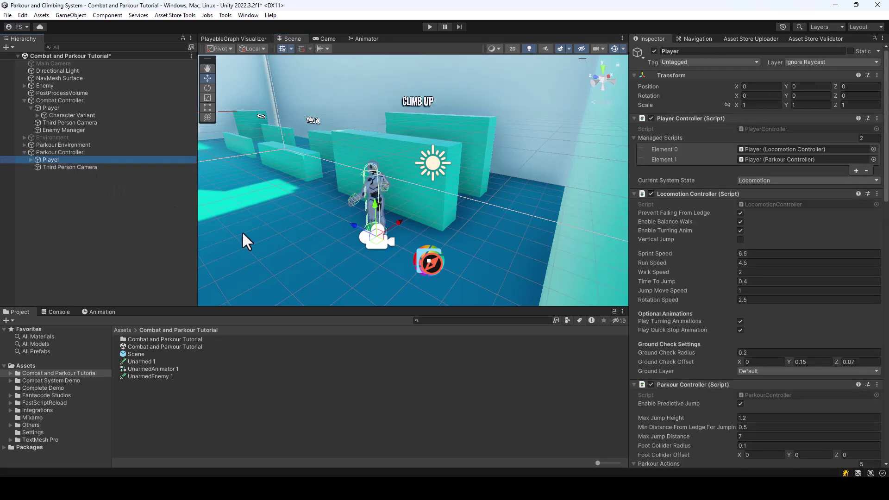
{"action": "scroll", "coordinate": [804, 195], "scroll_direction": "down", "scroll_amount": 3}
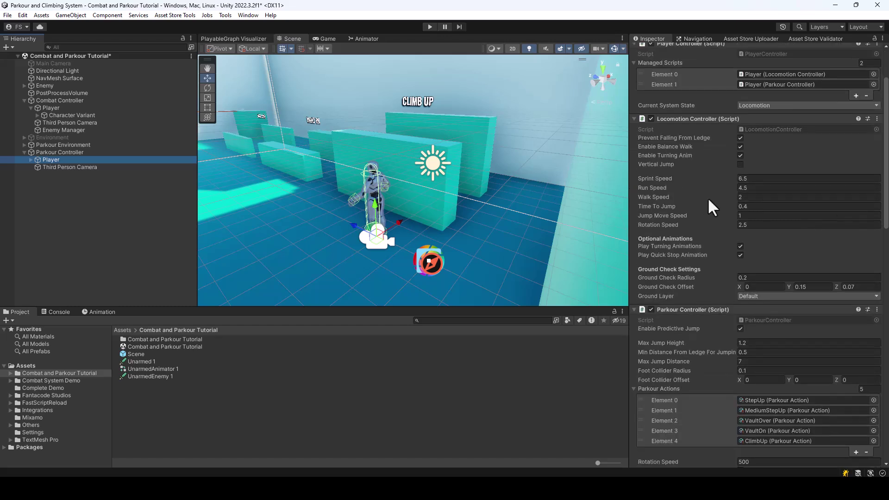
{"action": "scroll", "coordinate": [806, 282], "scroll_direction": "down", "scroll_amount": 3}
{"action": "scroll", "coordinate": [806, 278], "scroll_direction": "up", "scroll_amount": 5}
{"action": "scroll", "coordinate": [810, 274], "scroll_direction": "down", "scroll_amount": 2}
{"action": "scroll", "coordinate": [810, 273], "scroll_direction": "down", "scroll_amount": 5}
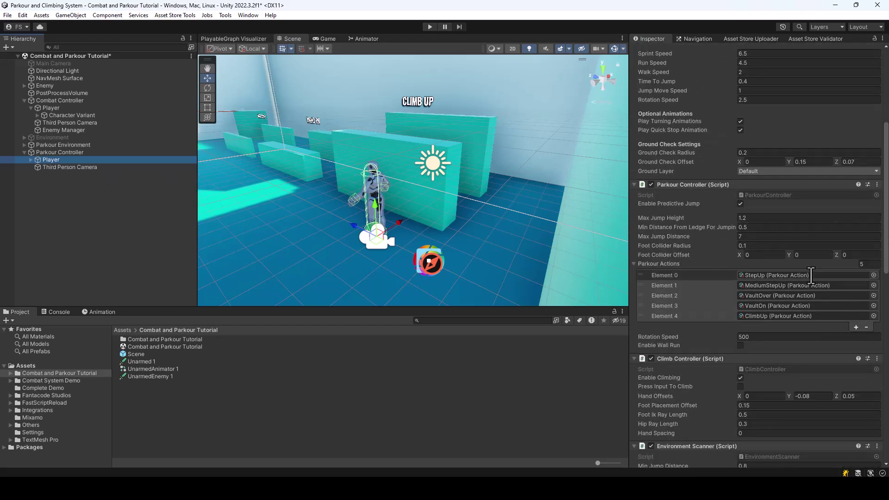
{"action": "scroll", "coordinate": [668, 277], "scroll_direction": "down", "scroll_amount": 2}
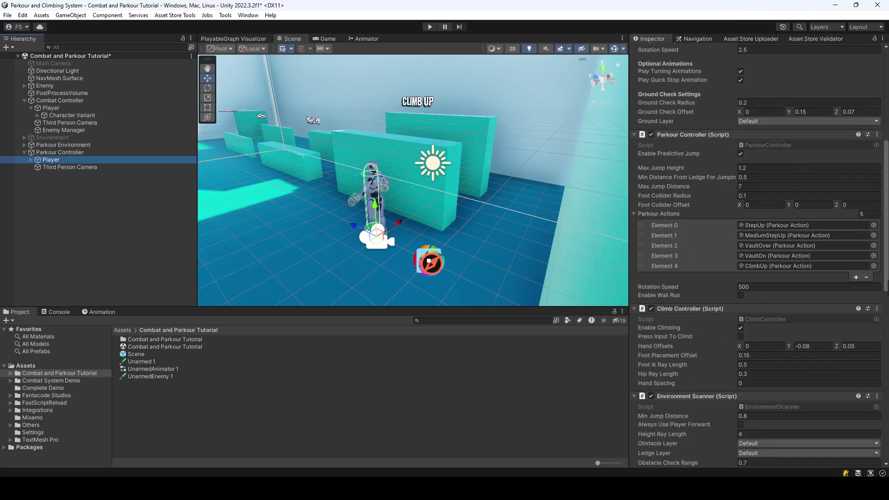
{"action": "scroll", "coordinate": [808, 350], "scroll_direction": "down", "scroll_amount": 17}
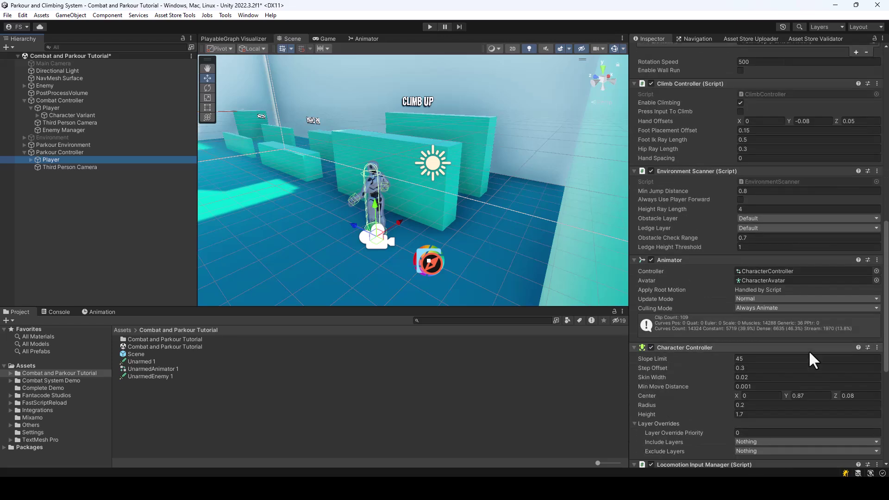
{"action": "scroll", "coordinate": [808, 350], "scroll_direction": "down", "scroll_amount": 2}
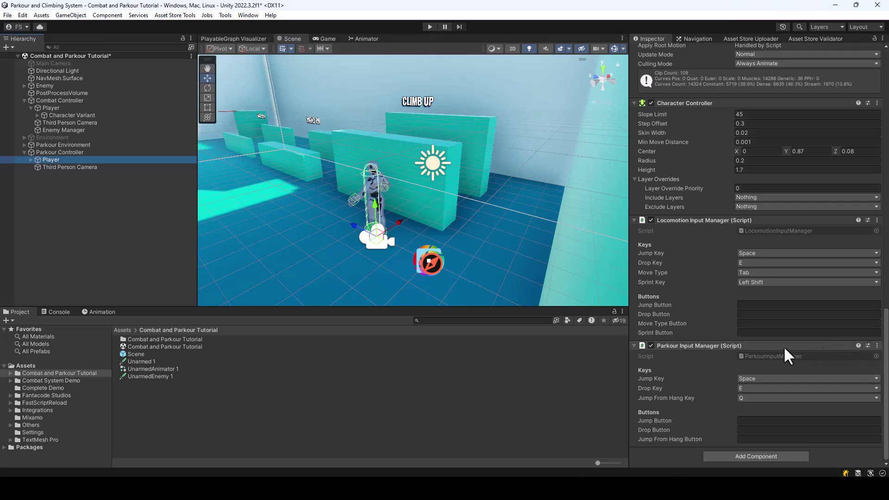
{"action": "scroll", "coordinate": [694, 176], "scroll_direction": "up", "scroll_amount": 20}
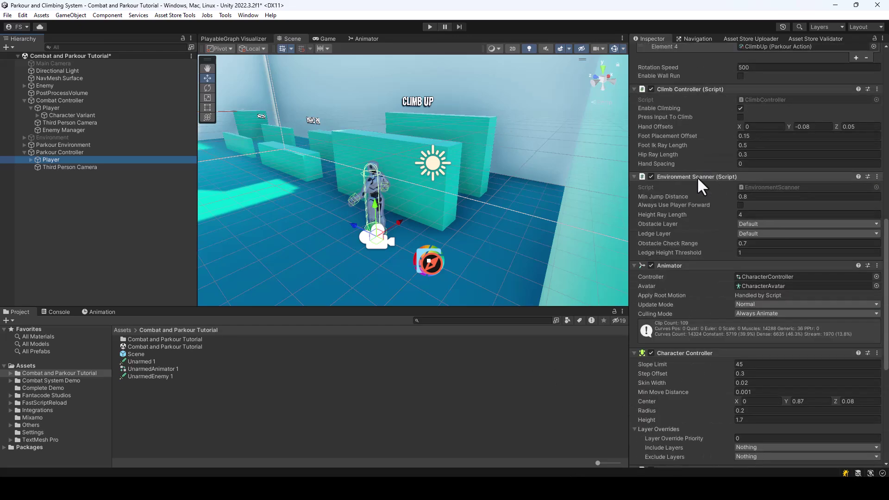
{"action": "scroll", "coordinate": [695, 175], "scroll_direction": "up", "scroll_amount": 4}
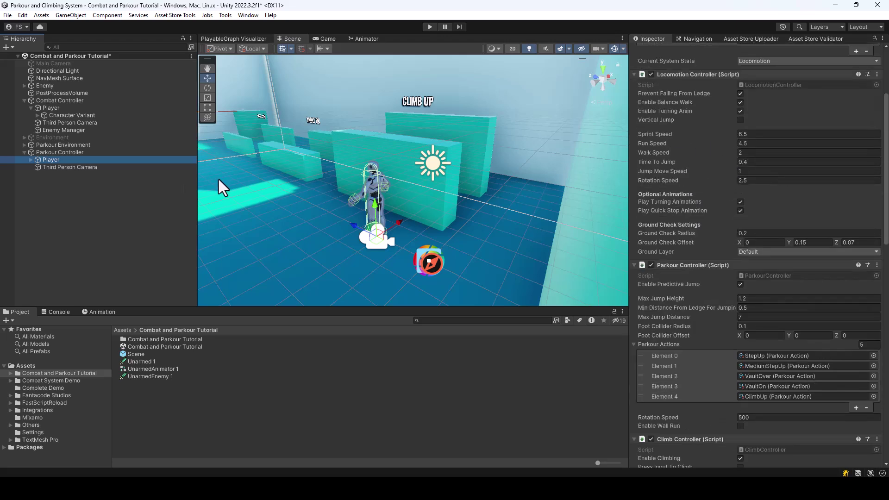
Compare the components of the Combat Controller's Player with those of the Parkour Controller's Player.
{"action": "left_click", "coordinate": [48, 108]}
{"action": "scroll", "coordinate": [817, 162], "scroll_direction": "up", "scroll_amount": 3}
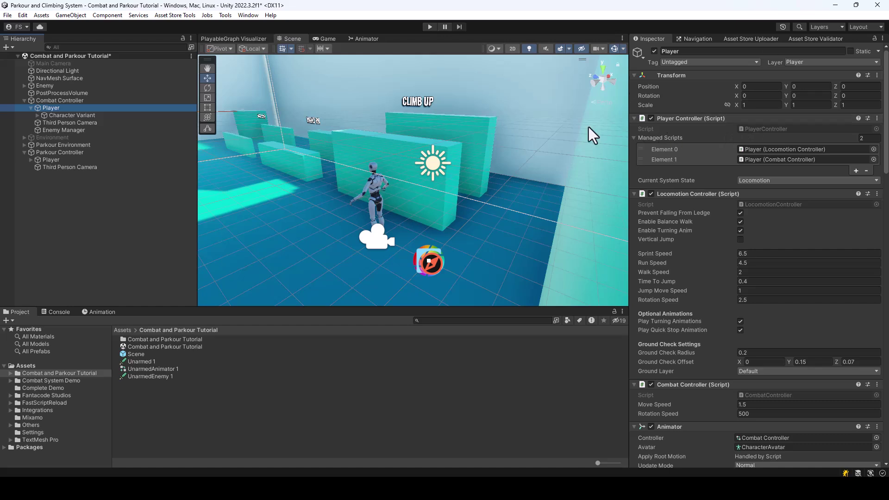
{"action": "left_click", "coordinate": [54, 160]}
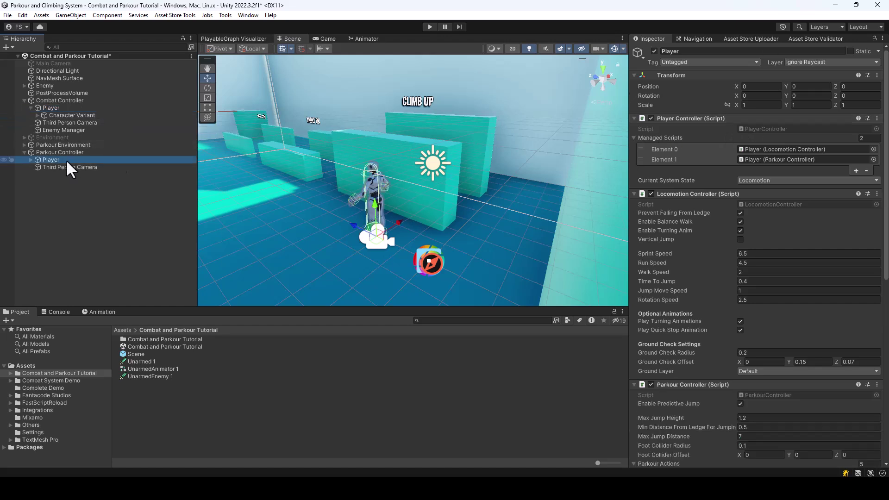
{"action": "left_click", "coordinate": [51, 108]}
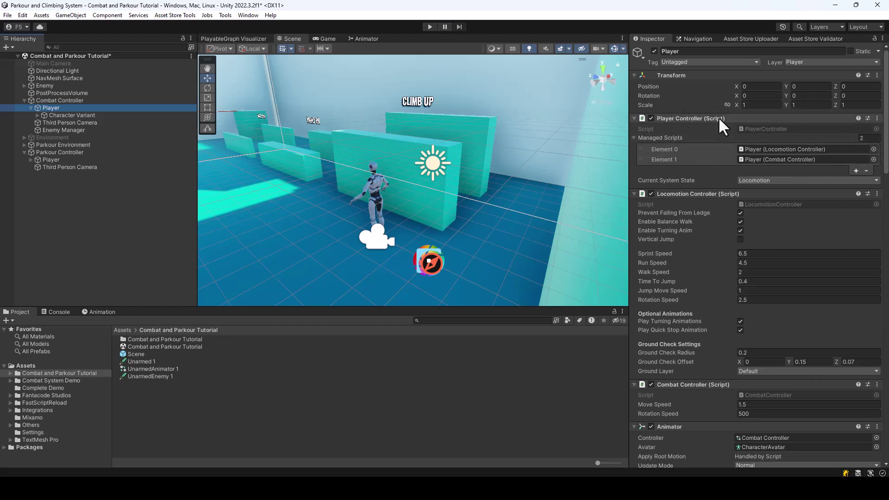
{"action": "scroll", "coordinate": [762, 237], "scroll_direction": "down", "scroll_amount": 3}
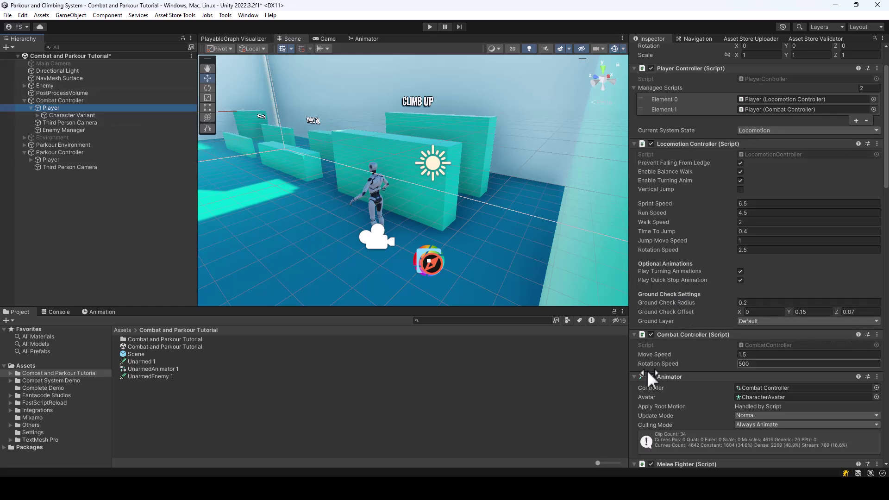
{"action": "left_click", "coordinate": [48, 160]}
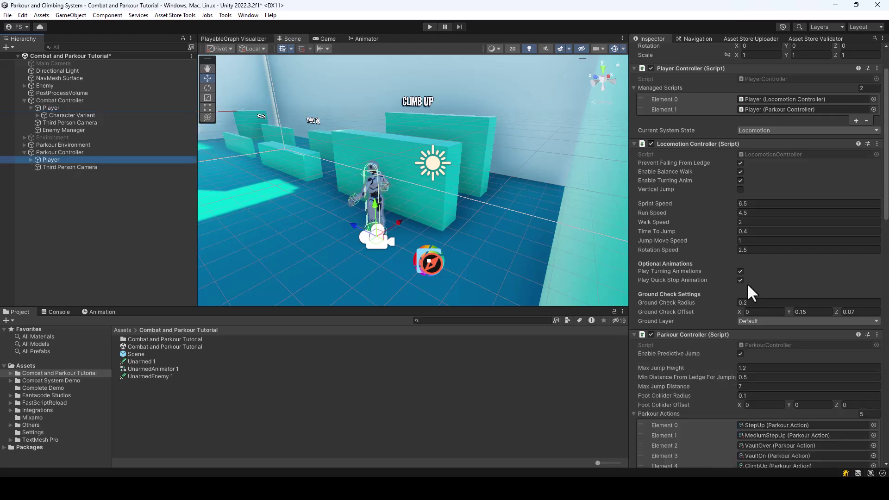
{"action": "scroll", "coordinate": [795, 324], "scroll_direction": "down", "scroll_amount": 3}
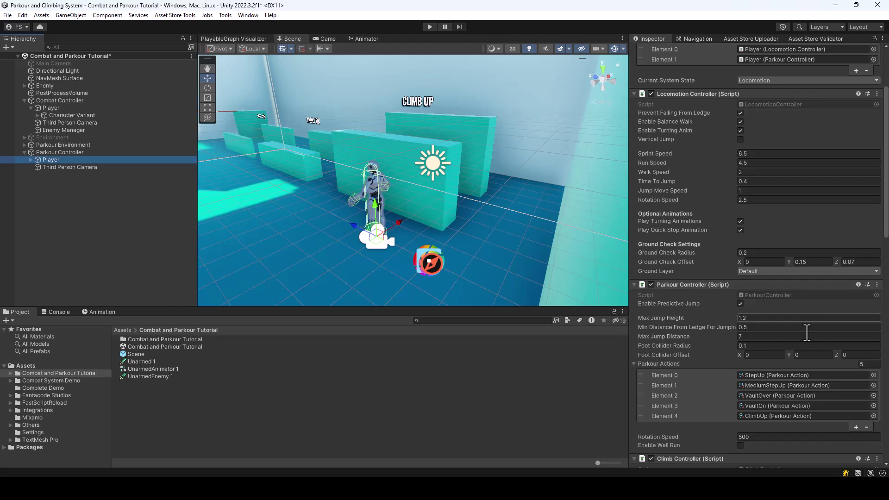
{"action": "scroll", "coordinate": [802, 315], "scroll_direction": "down", "scroll_amount": 5}
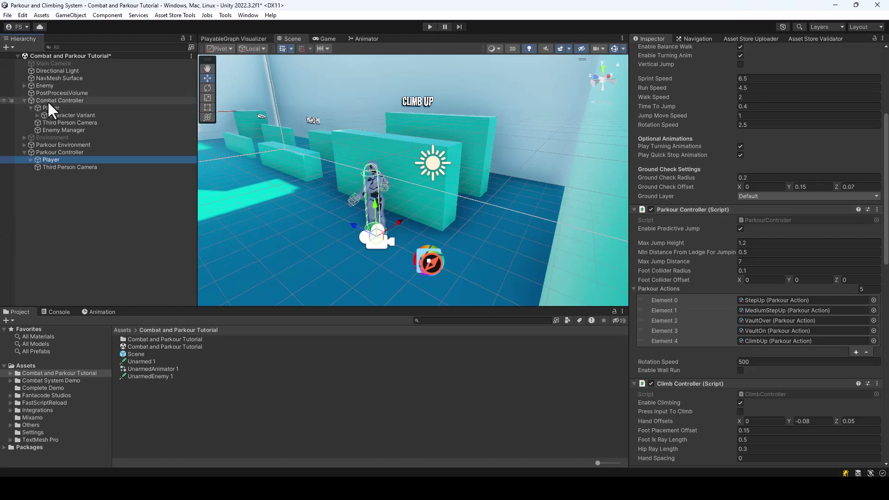
Transfer the Parkour Controller and Climb Controller scripts from the Parkour Controller's Player onto the Combat Controller's Player.
{"action": "left_click_drag", "start_coordinate": [705, 209], "coordinate": [51, 108]}
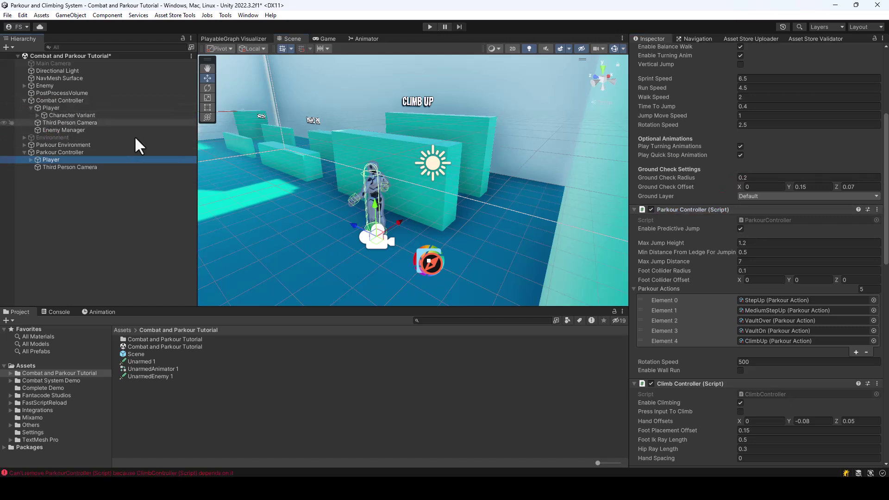
{"action": "scroll", "coordinate": [800, 340], "scroll_direction": "down", "scroll_amount": 3}
{"action": "scroll", "coordinate": [794, 335], "scroll_direction": "down", "scroll_amount": 2}
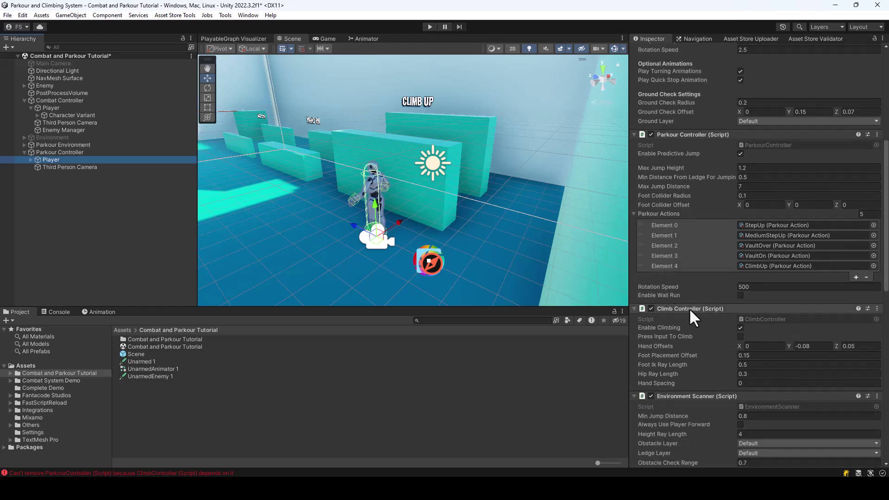
{"action": "left_click_drag", "start_coordinate": [689, 307], "coordinate": [53, 109]}
{"action": "left_click", "coordinate": [139, 159]}
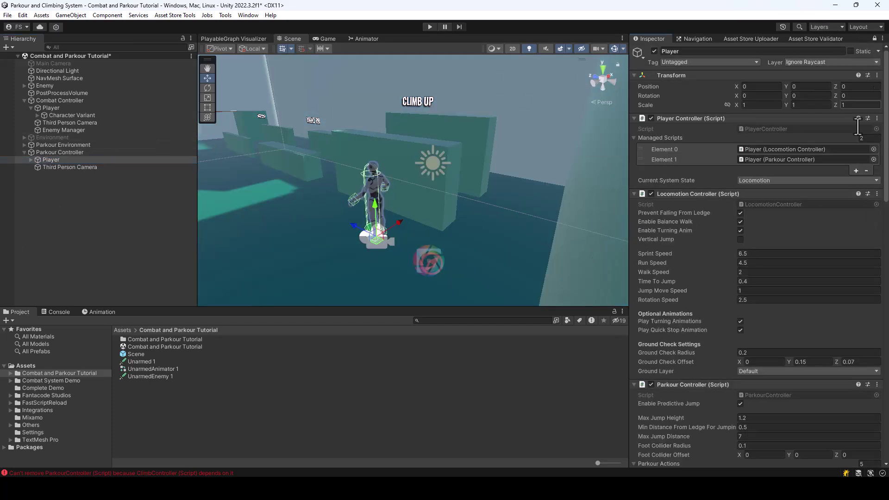
{"action": "scroll", "coordinate": [819, 163], "scroll_direction": "down", "scroll_amount": 5}
{"action": "left_click", "coordinate": [47, 160]}
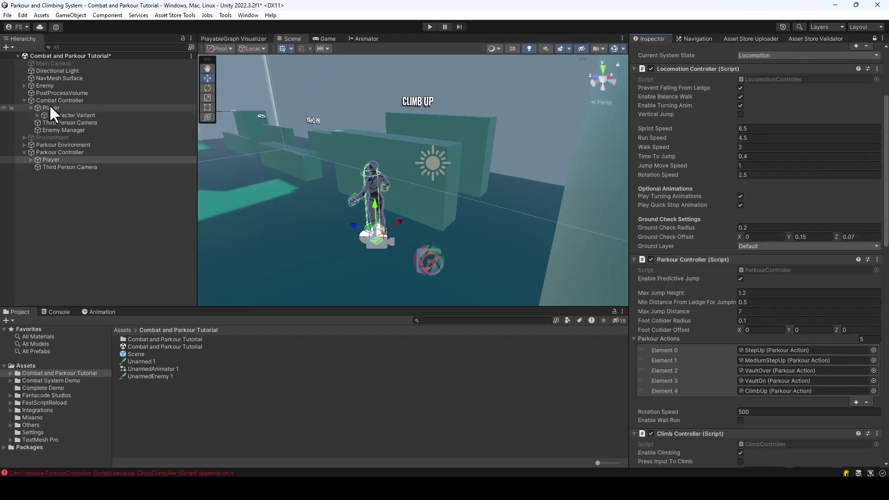
{"action": "scroll", "coordinate": [741, 352], "scroll_direction": "down", "scroll_amount": 2}
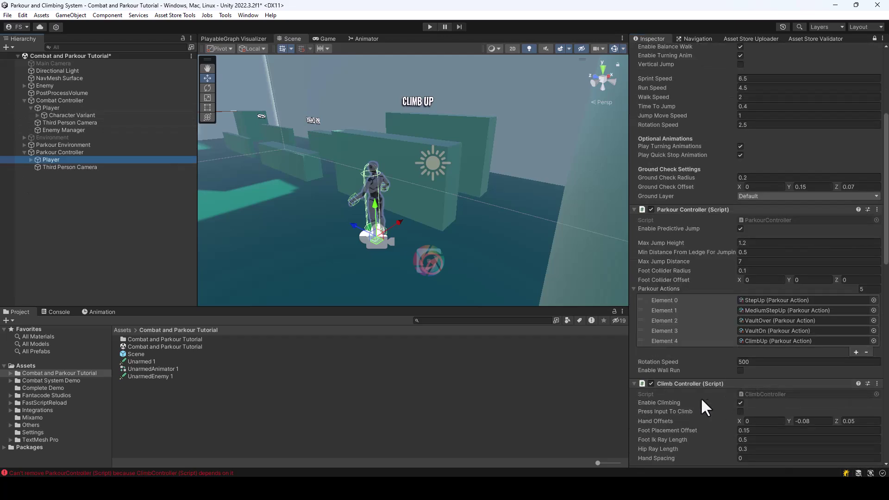
{"action": "left_click_drag", "start_coordinate": [697, 387], "coordinate": [55, 109]}
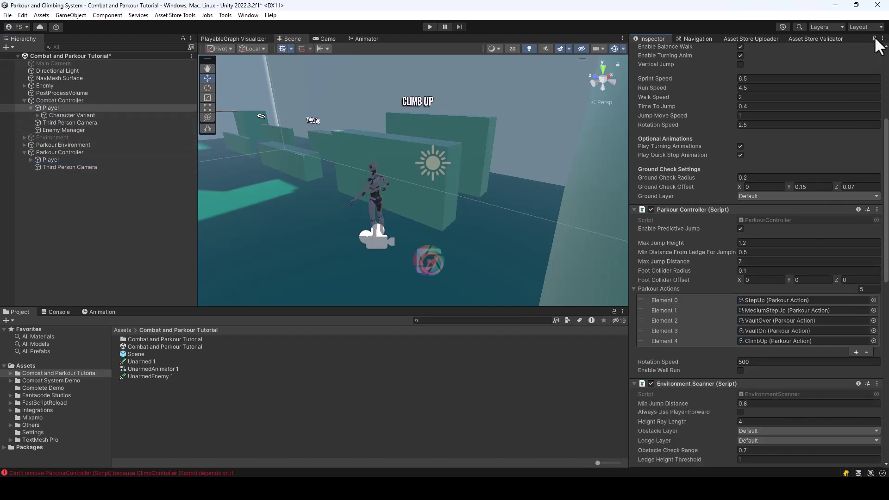
Check the scripts added to the combat Player and move the Parkour Input Manager script from the parkour Player onto it.
{"action": "left_click", "coordinate": [49, 108]}
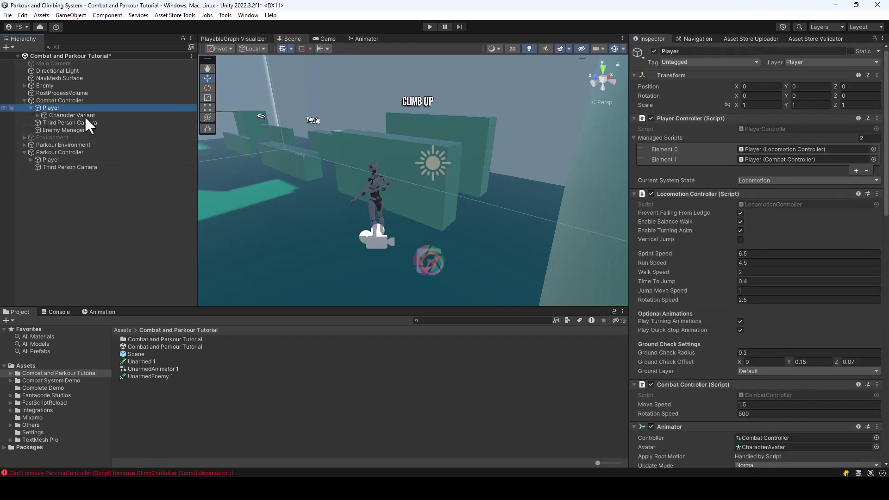
{"action": "scroll", "coordinate": [787, 271], "scroll_direction": "down", "scroll_amount": 10}
{"action": "scroll", "coordinate": [773, 272], "scroll_direction": "down", "scroll_amount": 15}
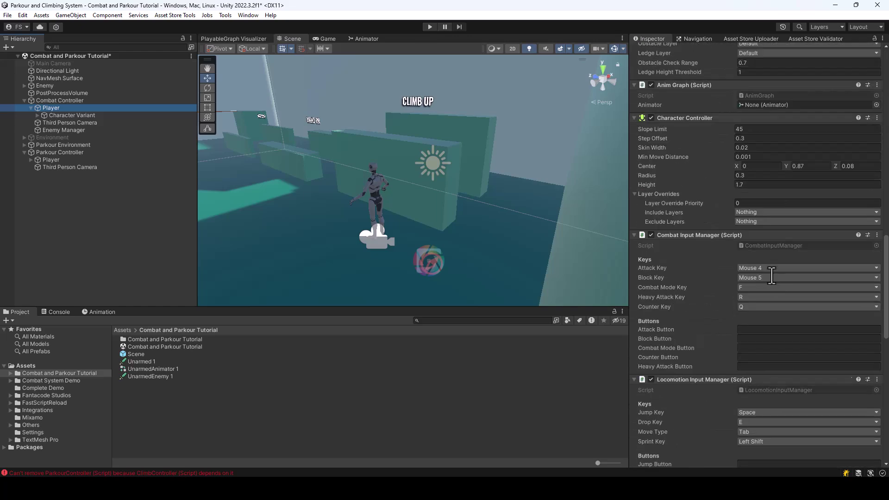
{"action": "scroll", "coordinate": [770, 277], "scroll_direction": "down", "scroll_amount": 4}
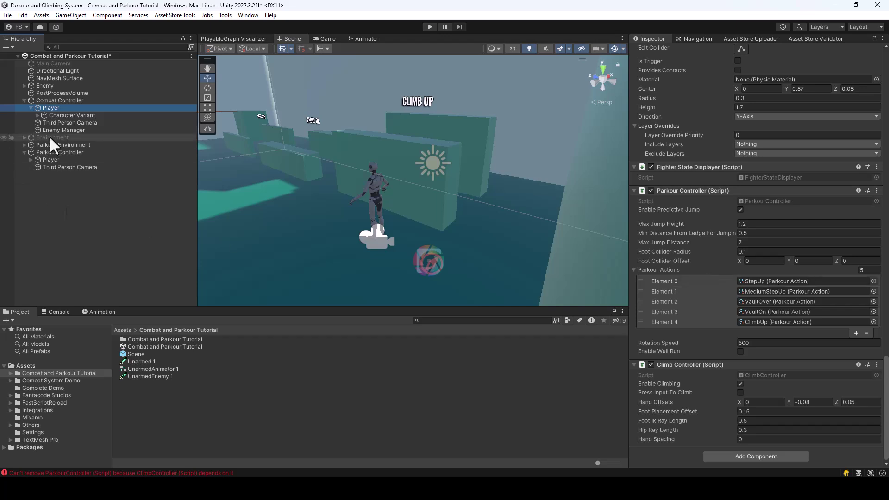
{"action": "left_click", "coordinate": [60, 160]}
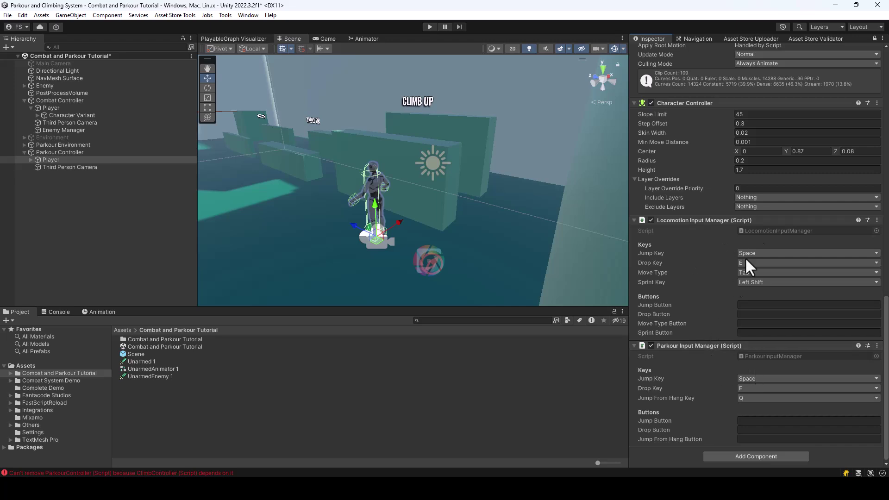
{"action": "left_click_drag", "start_coordinate": [698, 346], "coordinate": [52, 109]}
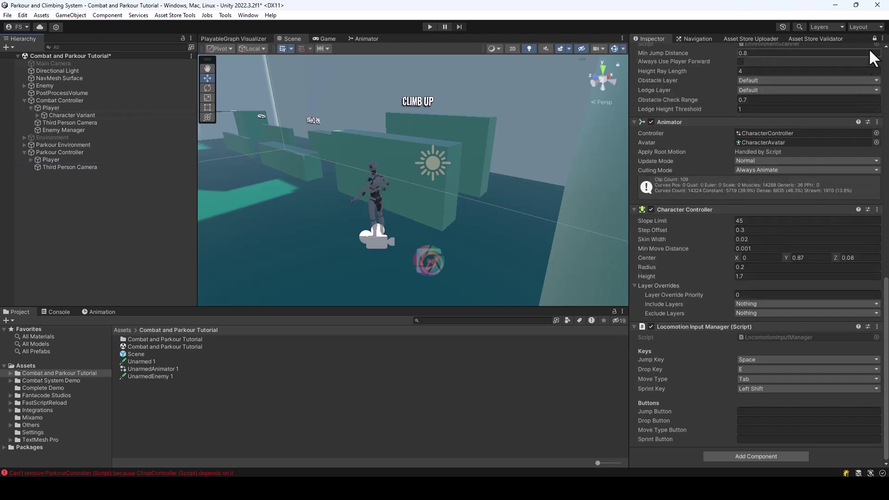
Review the combat Player's parkour components and compare its Animator and Environment Scanner with those on the Parkour Controller's Player.
{"action": "left_click", "coordinate": [65, 109]}
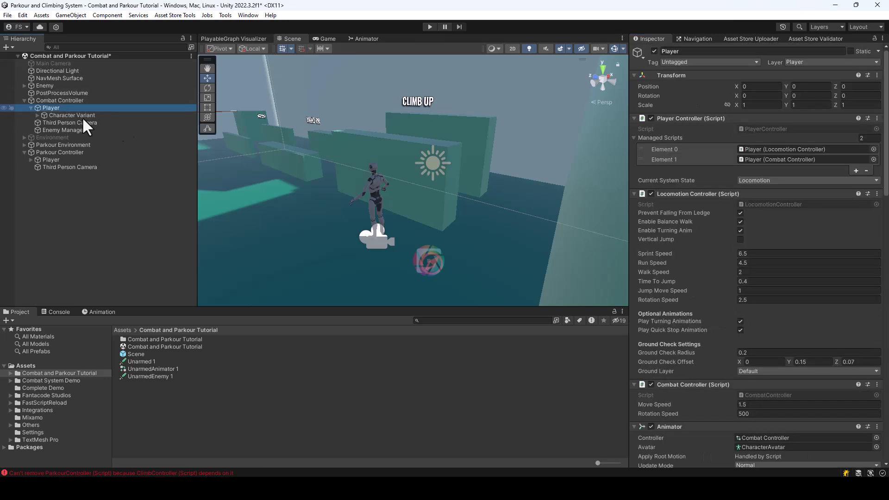
{"action": "scroll", "coordinate": [780, 301], "scroll_direction": "down", "scroll_amount": 15}
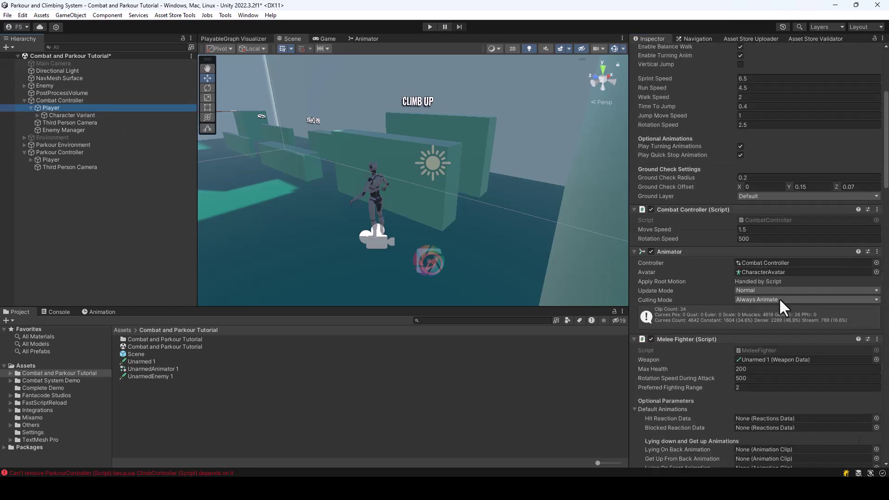
{"action": "scroll", "coordinate": [795, 317], "scroll_direction": "down", "scroll_amount": 8}
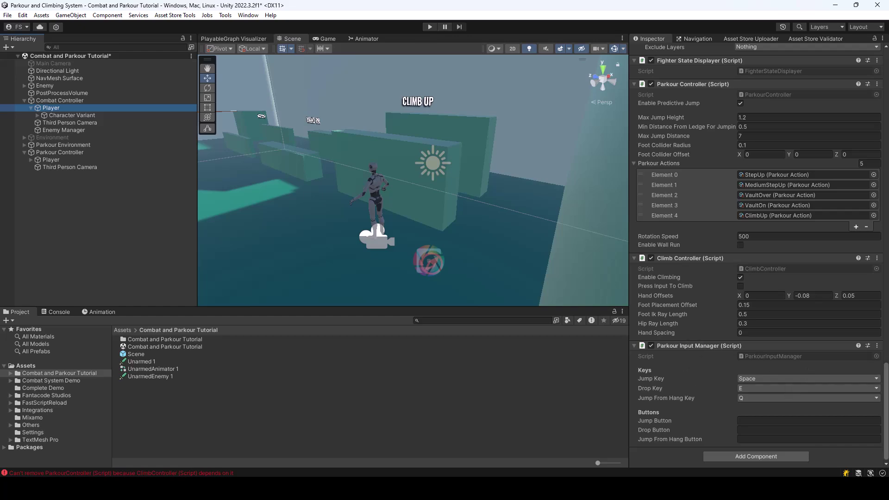
{"action": "left_click_drag", "start_coordinate": [885, 382], "coordinate": [886, 150]}
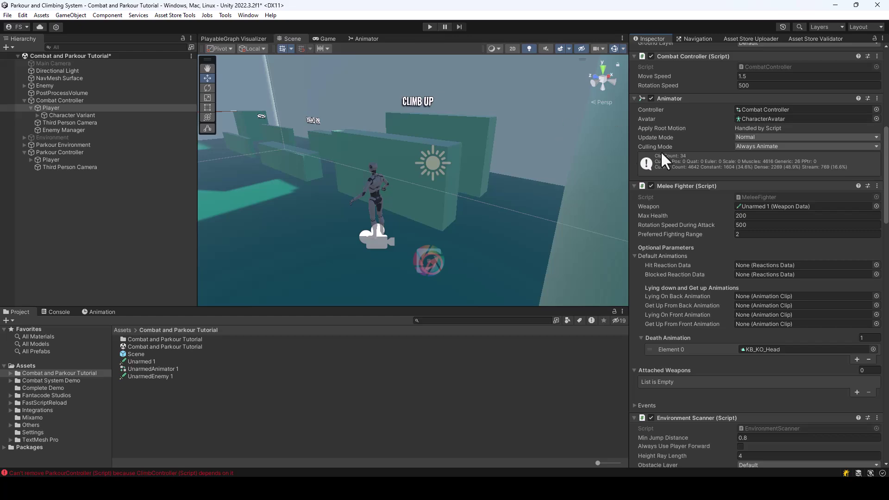
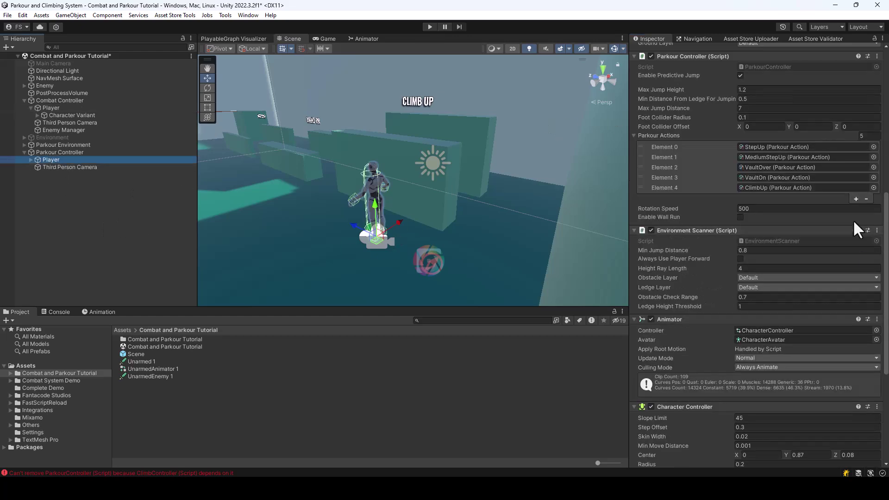
{"action": "scroll", "coordinate": [833, 212], "scroll_direction": "down", "scroll_amount": 5}
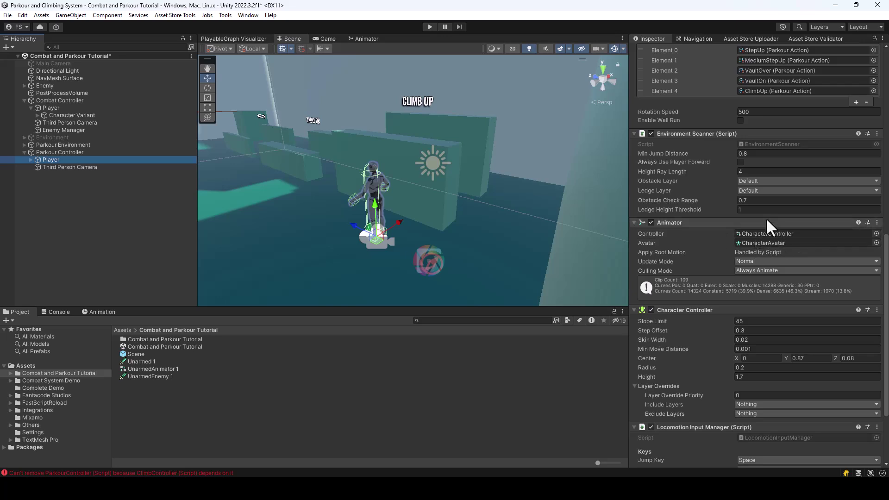
{"action": "left_click", "coordinate": [51, 108]}
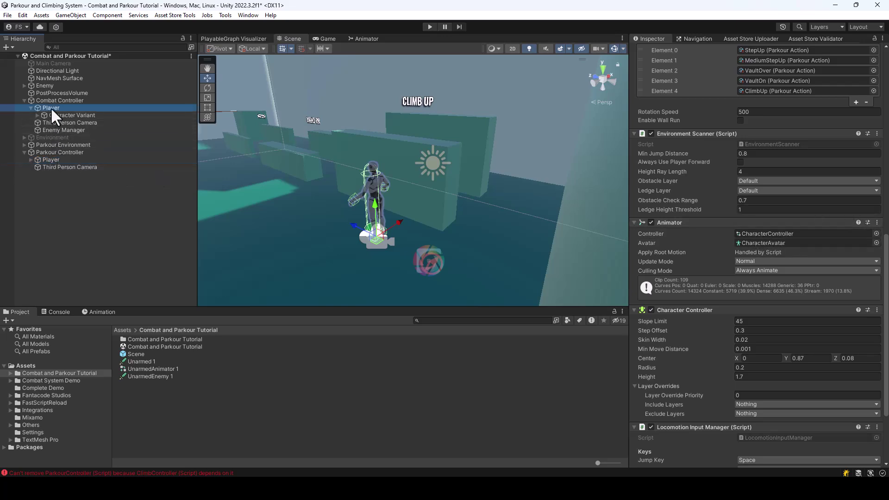
{"action": "scroll", "coordinate": [790, 218], "scroll_direction": "up", "scroll_amount": 5}
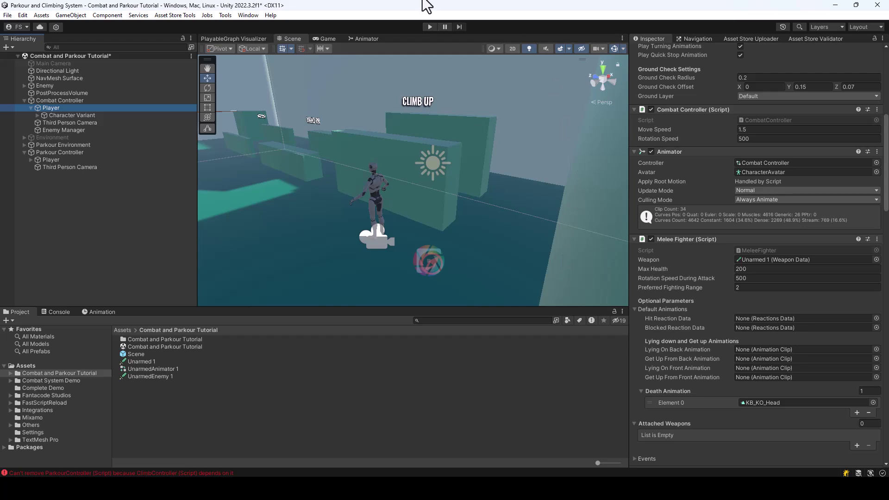
Locate the CharacterController animator controller assigned to the Parkour Controller's Player in the project and duplicate it.
{"action": "left_click", "coordinate": [63, 152]}
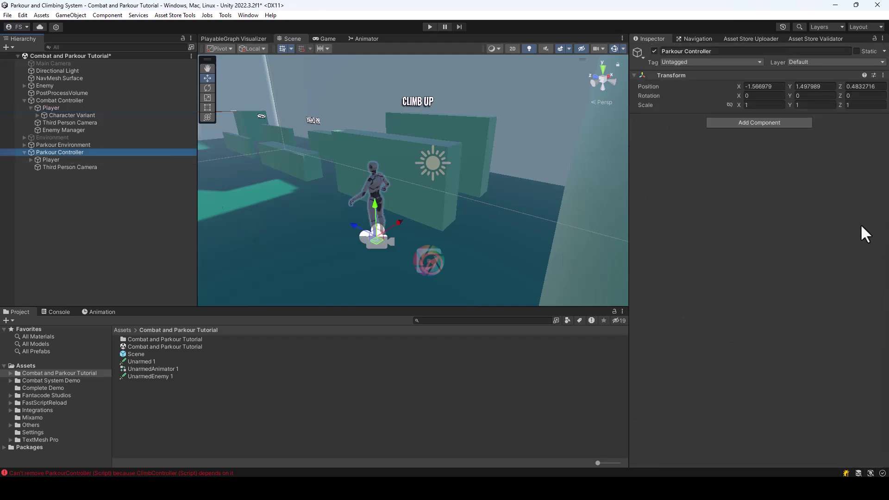
{"action": "left_click", "coordinate": [51, 159]}
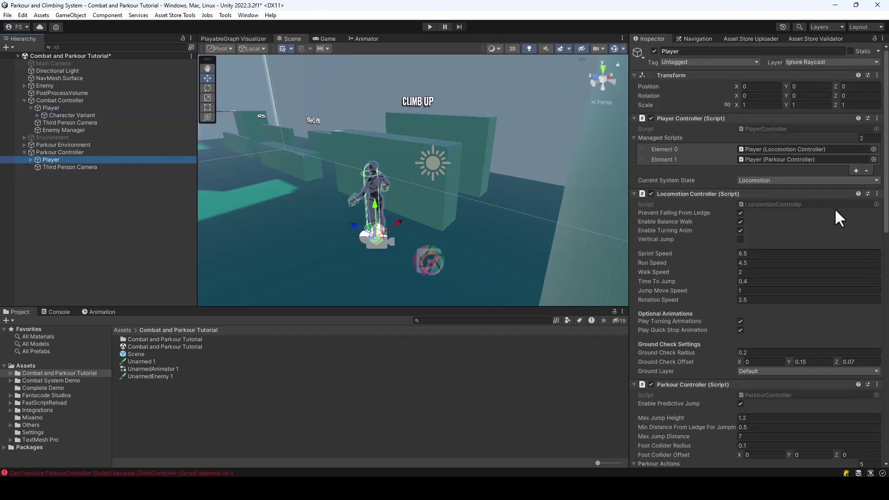
{"action": "scroll", "coordinate": [827, 230], "scroll_direction": "down", "scroll_amount": 15}
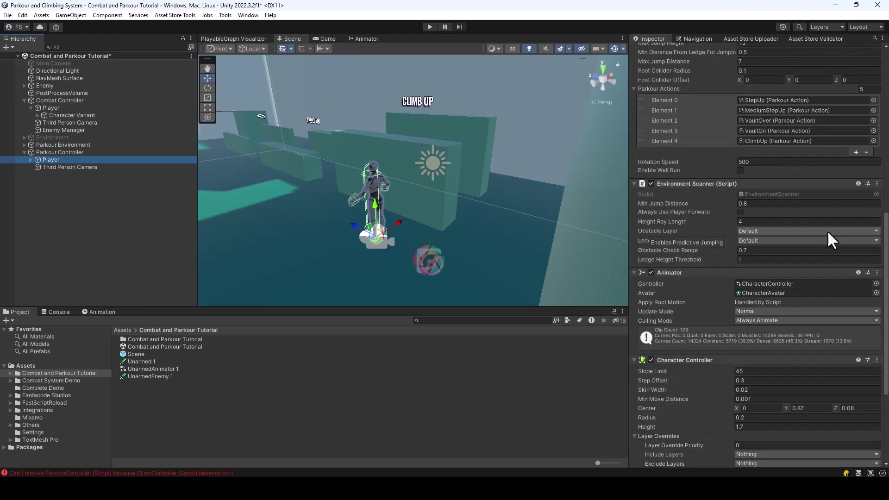
{"action": "scroll", "coordinate": [741, 278], "scroll_direction": "down", "scroll_amount": 1}
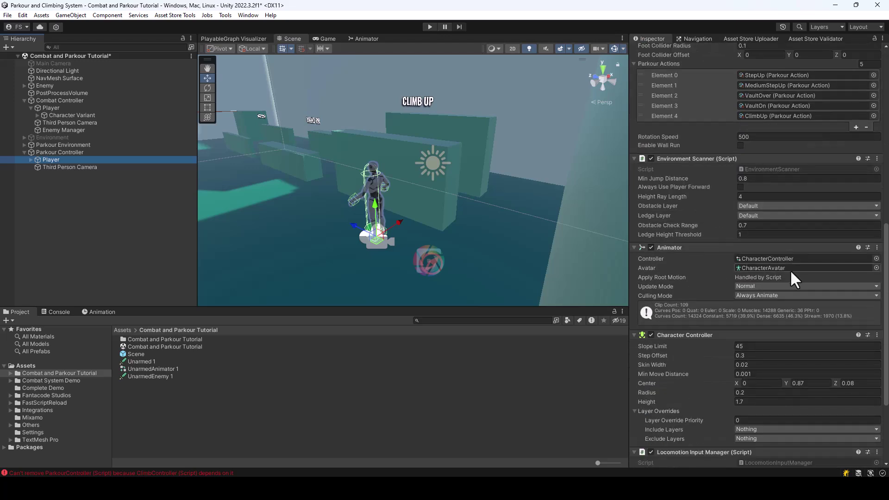
{"action": "left_click", "coordinate": [772, 259]}
{"action": "left_click", "coordinate": [150, 355]}
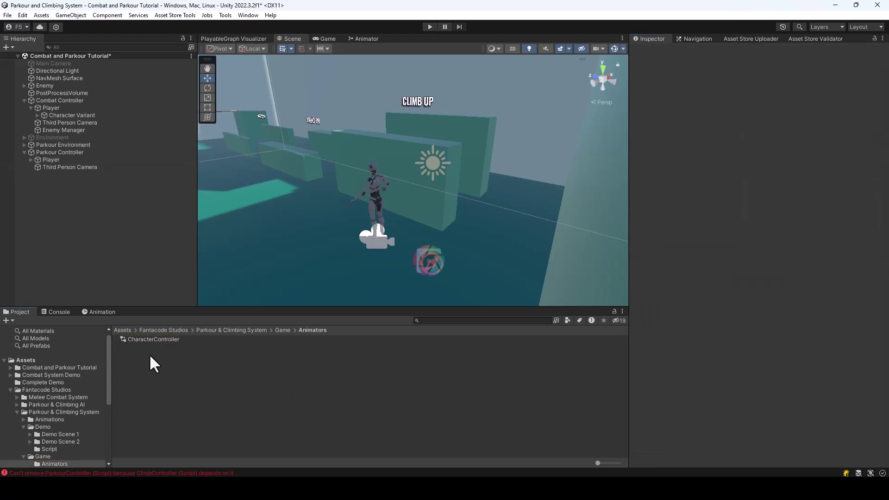
{"action": "left_click", "coordinate": [145, 341]}
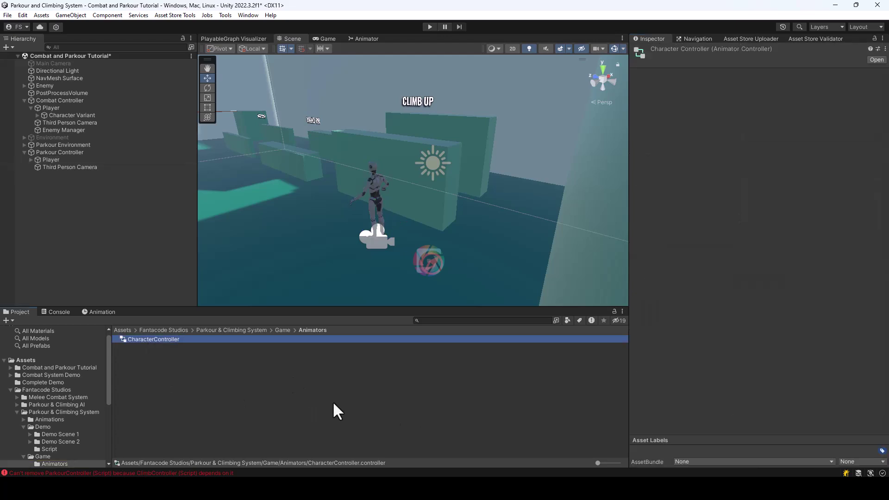
{"action": "key", "text": "ctrl+d"}
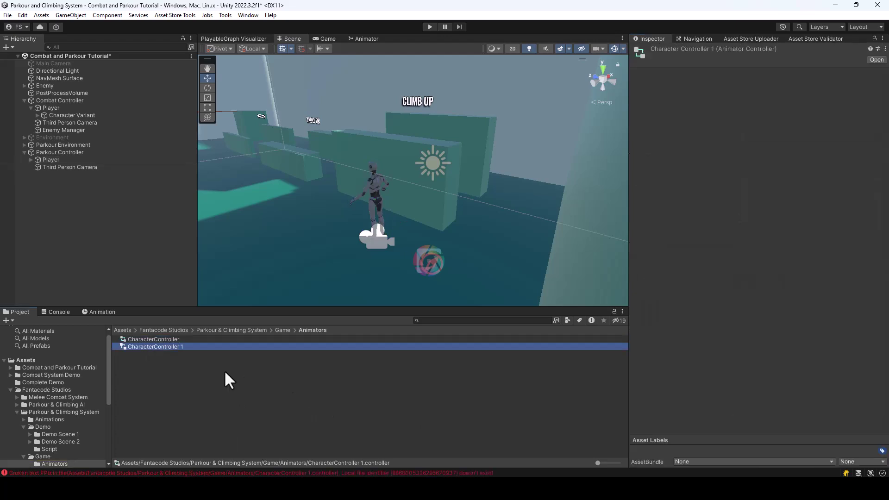
Rename the duplicated animator controller as Parkour and Combat Controller.
{"action": "right_click", "coordinate": [150, 346]}
{"action": "left_click", "coordinate": [187, 116]}
{"action": "type", "text": "Parkour and Combat"}
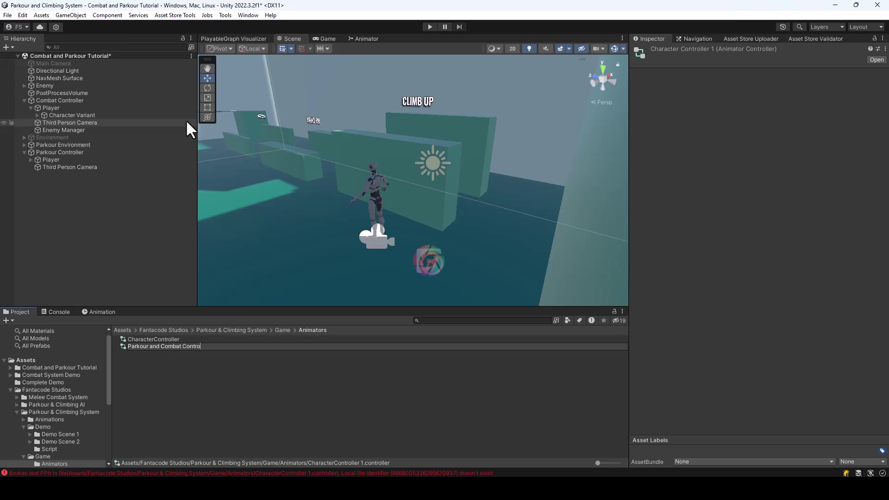
{"action": "key", "text": "Return"}
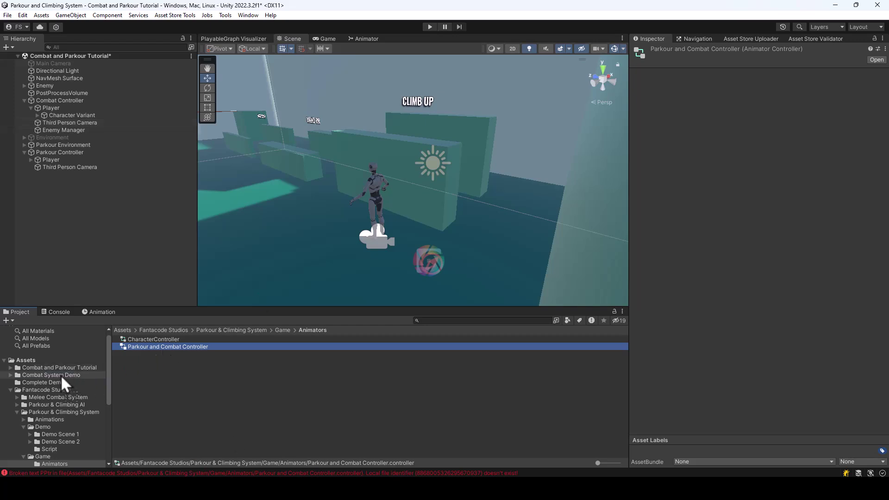
Move the Parkour and Combat Controller asset into the Combat and Parkour Tutorial folder and open it in the Animator.
{"action": "left_click_drag", "start_coordinate": [59, 368], "coordinate": [59, 368]}
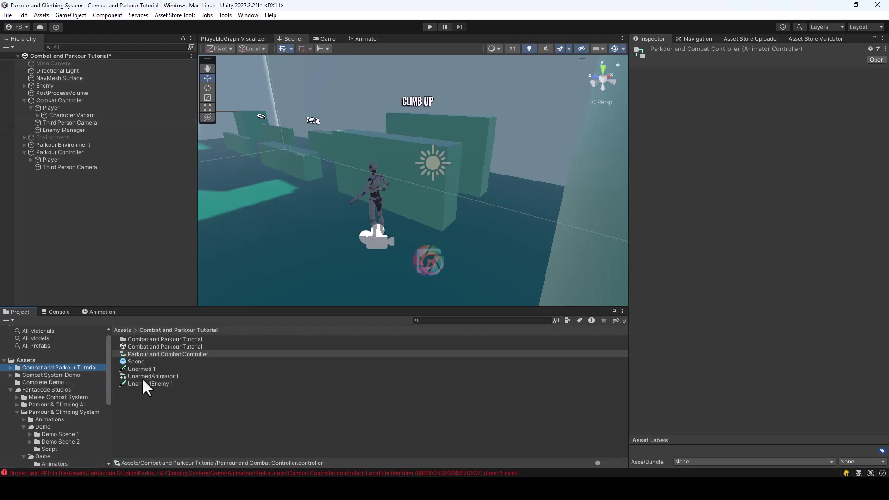
{"action": "left_click", "coordinate": [167, 354]}
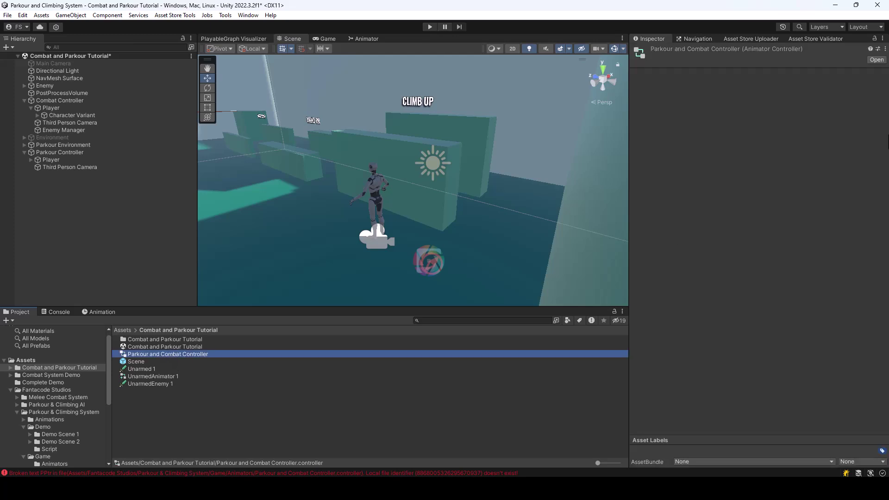
{"action": "double_click", "coordinate": [160, 354]}
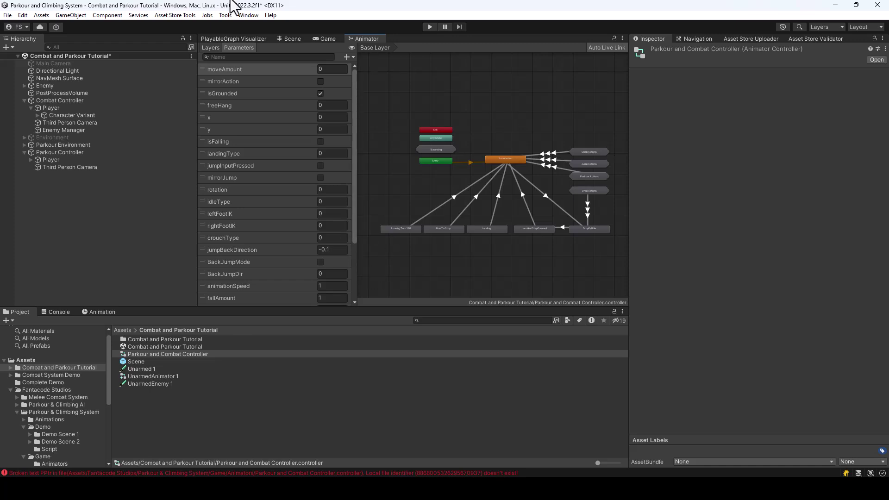
Open the Merge Animator Controllers tool and set Parkour and Combat Controller as the target controller.
{"action": "left_click", "coordinate": [225, 15]}
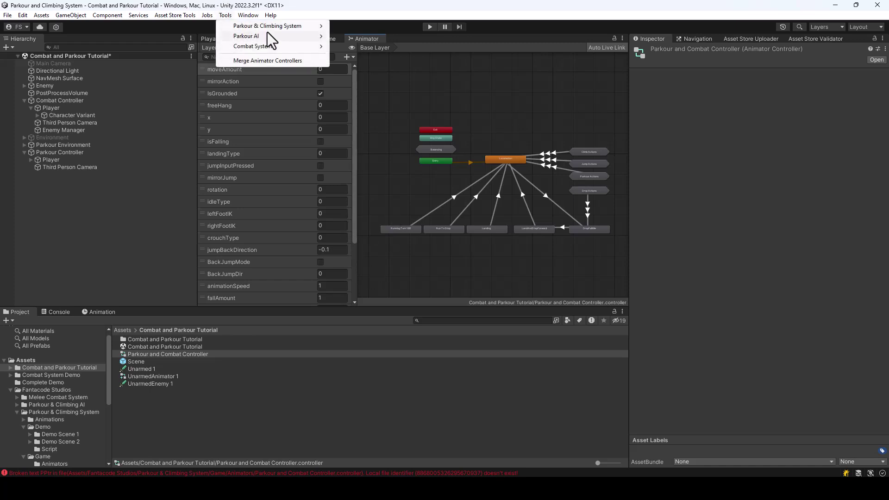
{"action": "left_click", "coordinate": [258, 62]}
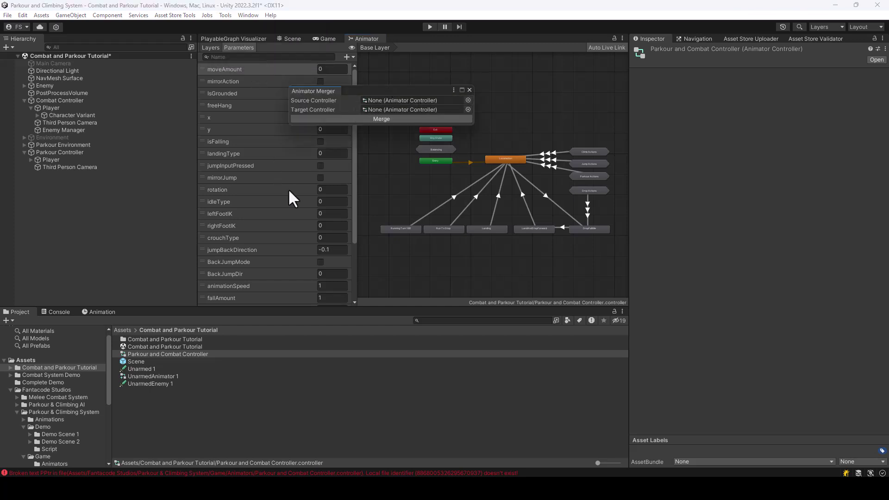
{"action": "left_click_drag", "start_coordinate": [184, 354], "coordinate": [365, 113]}
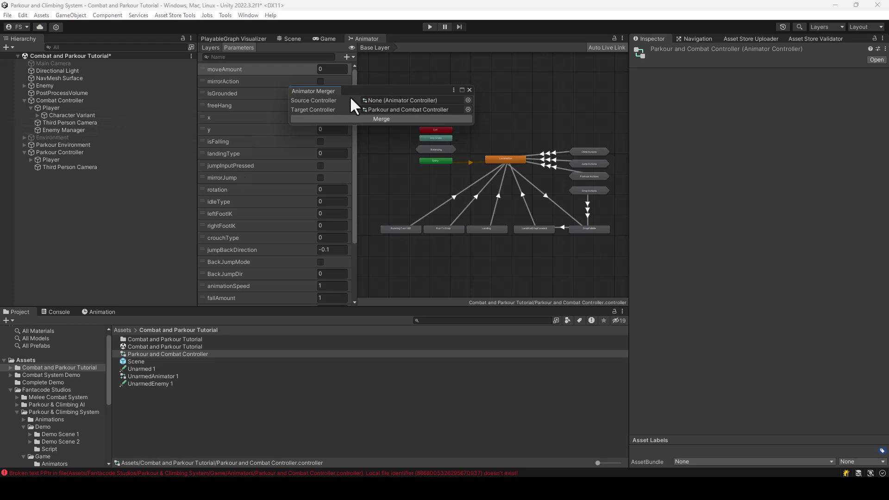
Locate the combat Player's Combat Controller animator asset, set it as the merge source, and merge it into the target.
{"action": "left_click", "coordinate": [59, 101]}
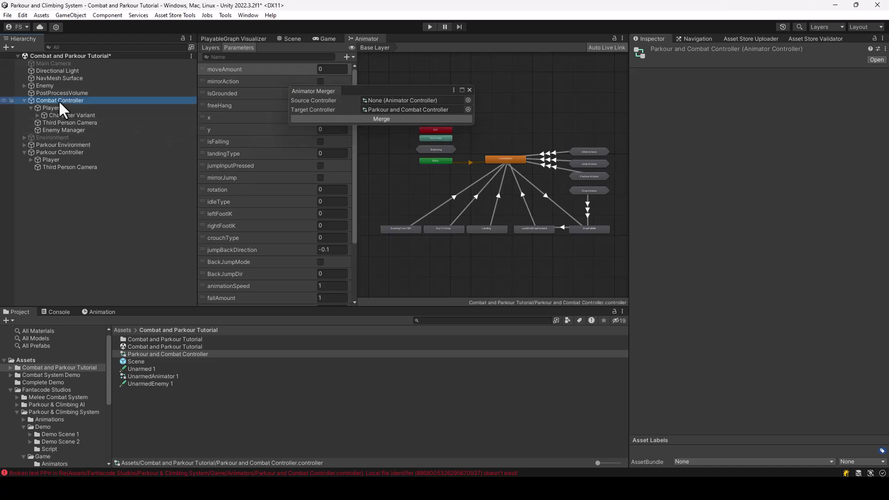
{"action": "left_click", "coordinate": [118, 108]}
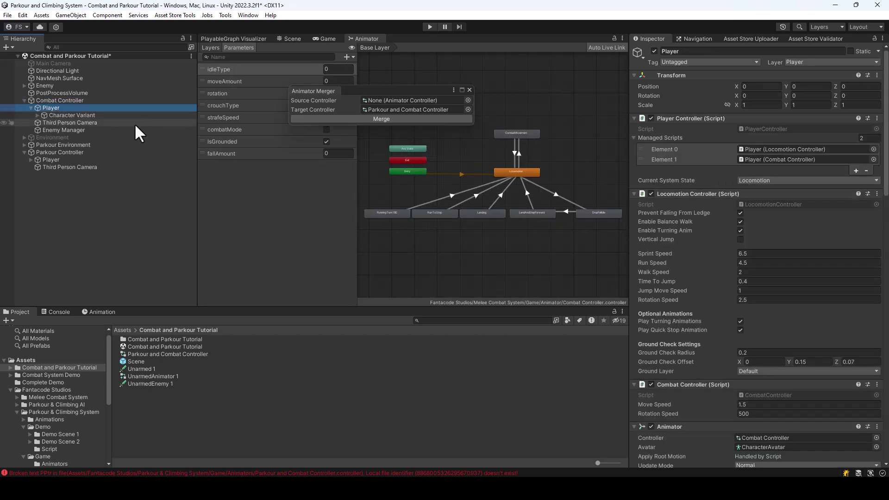
{"action": "scroll", "coordinate": [834, 185], "scroll_direction": "down", "scroll_amount": 10}
{"action": "scroll", "coordinate": [817, 190], "scroll_direction": "down", "scroll_amount": 2}
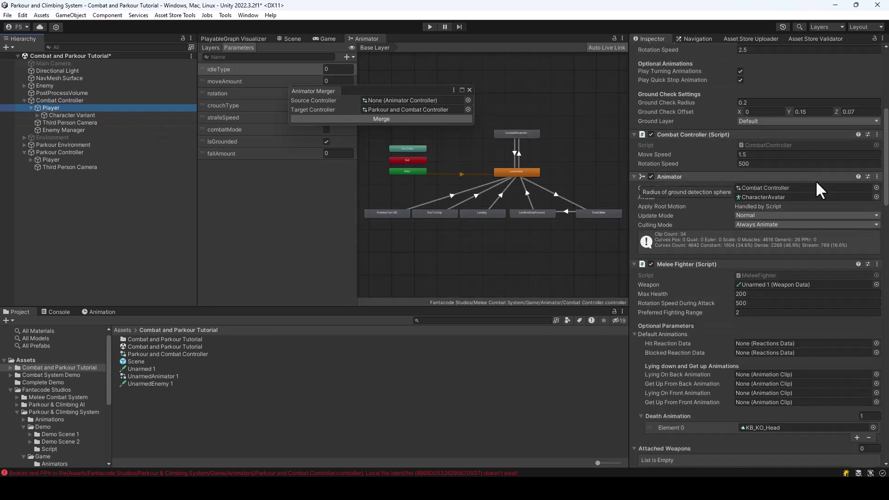
{"action": "left_click", "coordinate": [759, 188]}
{"action": "left_click_drag", "start_coordinate": [140, 339], "coordinate": [409, 99]}
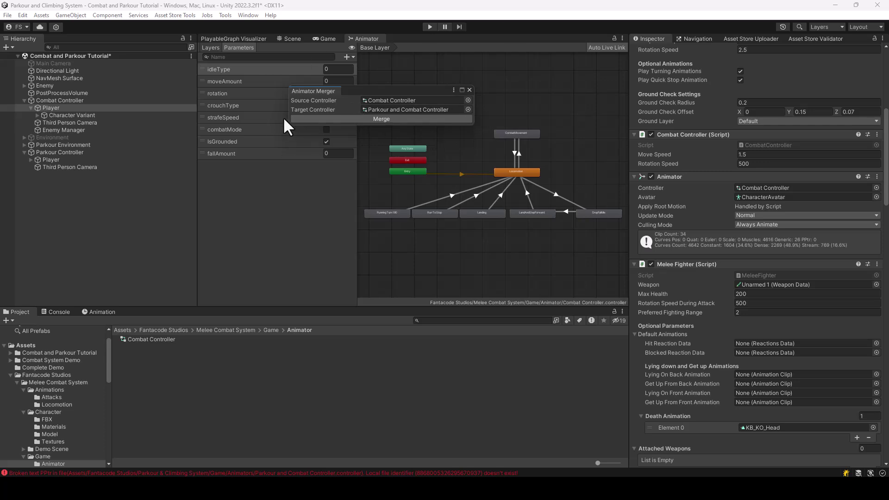
{"action": "left_click", "coordinate": [386, 119]}
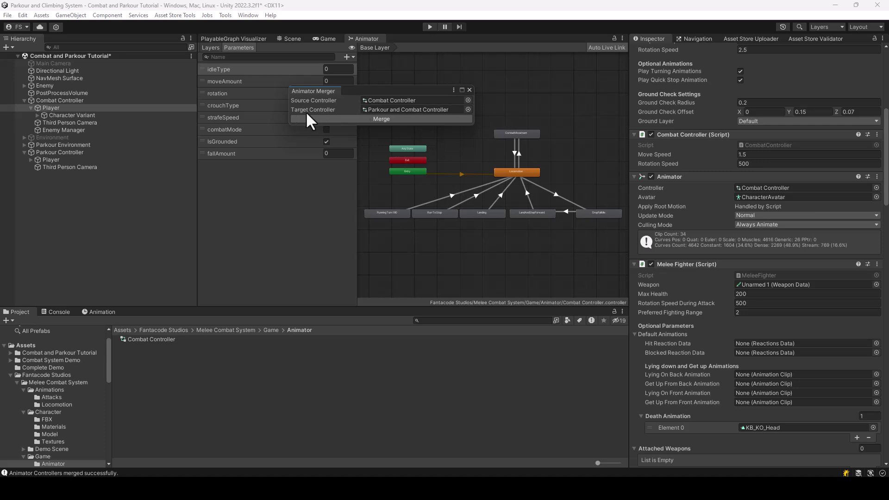
Open the merged Parkour and Combat Controller, nudge its CombatMovement state slightly, then close the Animator Merger and save the scene.
{"action": "left_click", "coordinate": [423, 109]}
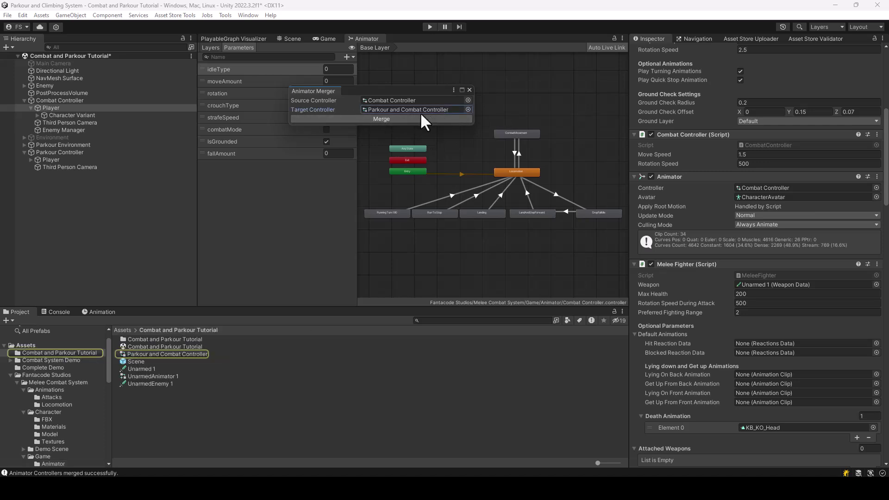
{"action": "left_click", "coordinate": [149, 354]}
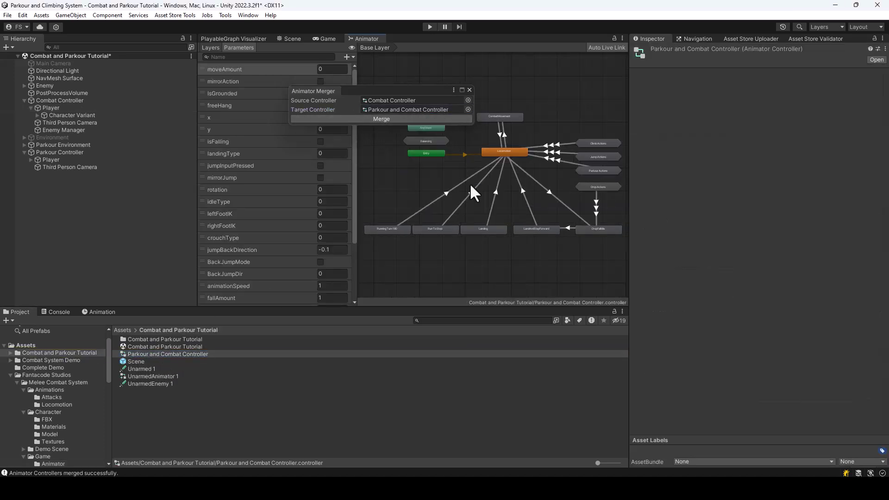
{"action": "mouse_move", "coordinate": [500, 116]}
{"action": "left_mouse_down"}
{"action": "mouse_move", "coordinate": [510, 115]}
{"action": "mouse_move", "coordinate": [505, 121]}
{"action": "left_mouse_up"}
{"action": "left_click", "coordinate": [469, 89]}
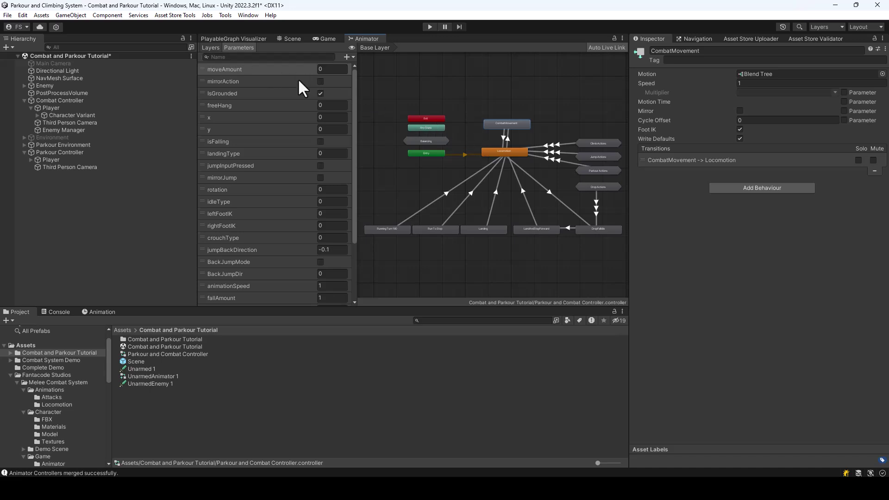
{"action": "key", "text": "ctrl+s"}
Assign the Parkour and Combat Controller to the Animator component of the combat Player.
{"action": "left_click", "coordinate": [48, 109]}
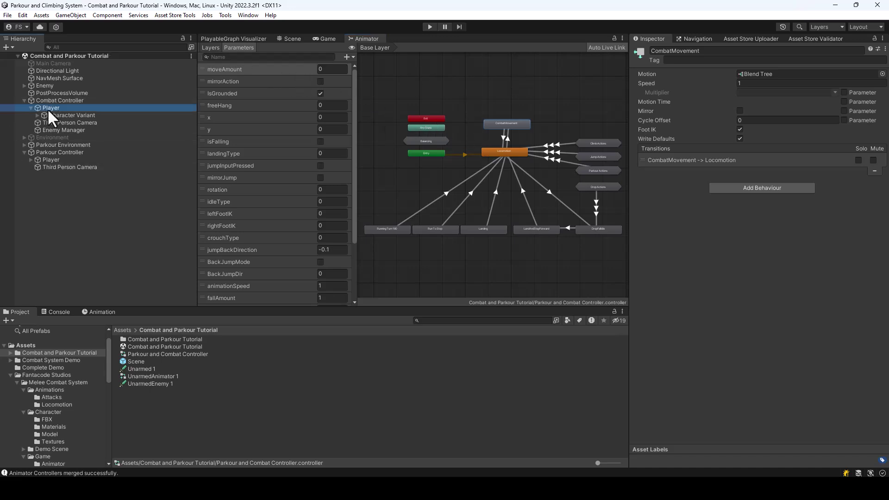
{"action": "left_click", "coordinate": [171, 354]}
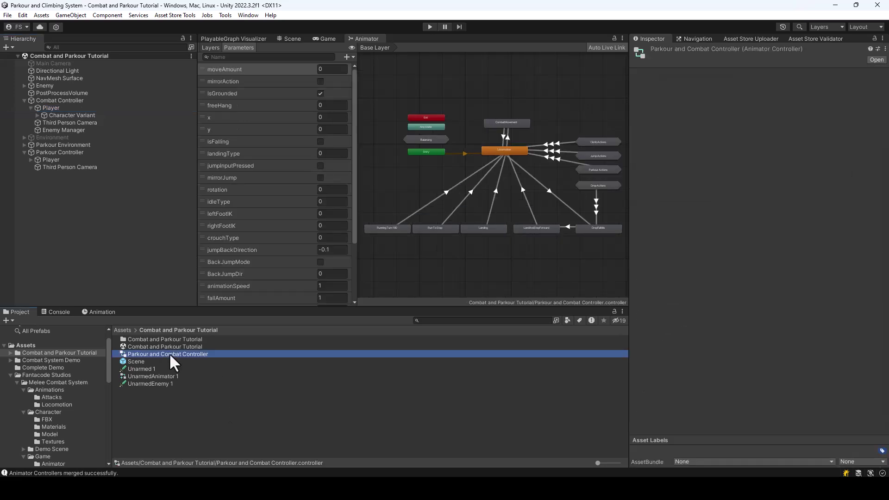
{"action": "left_click", "coordinate": [46, 109]}
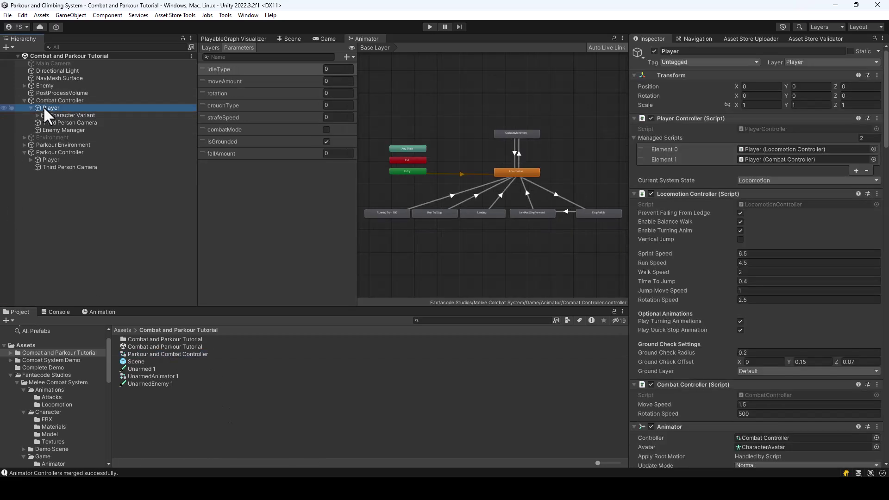
{"action": "scroll", "coordinate": [806, 202], "scroll_direction": "down", "scroll_amount": 1}
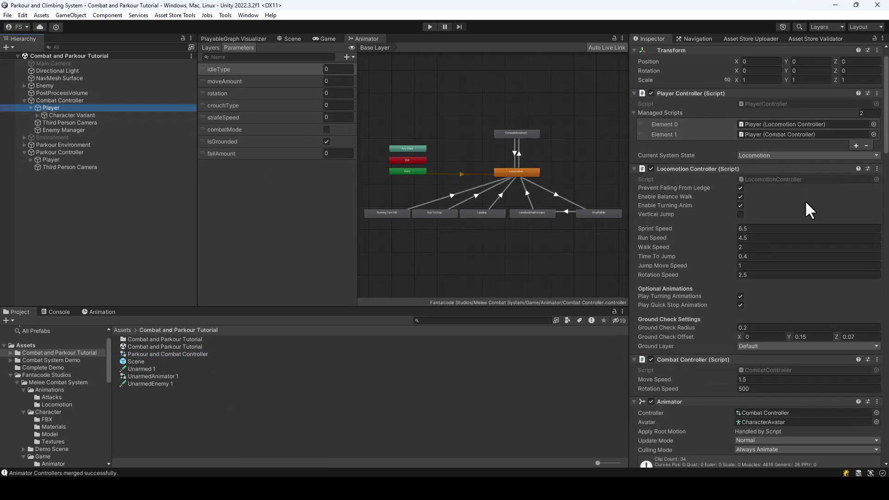
{"action": "scroll", "coordinate": [805, 203], "scroll_direction": "down", "scroll_amount": 4}
{"action": "left_click_drag", "start_coordinate": [166, 354], "coordinate": [811, 324]}
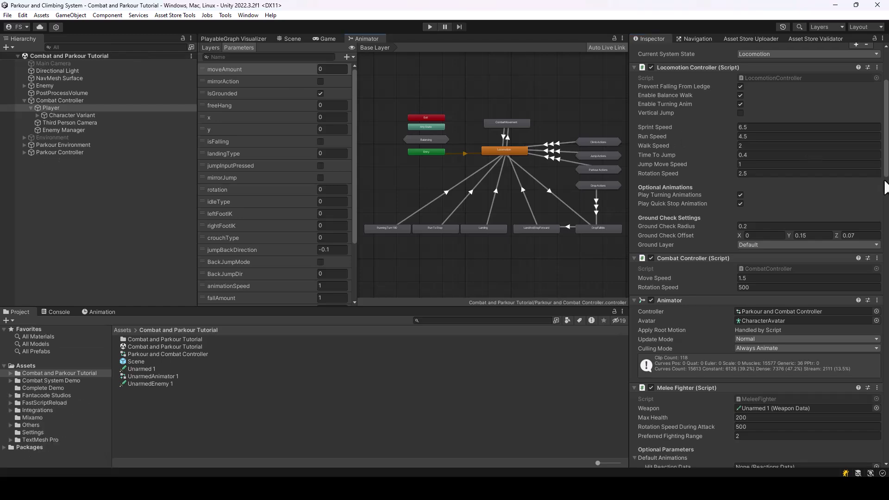
Add the Player's Parkour Controller and Climb Controller components to its Player Controller's Managed Scripts list and save the scene.
{"action": "scroll", "coordinate": [759, 359], "scroll_direction": "down", "scroll_amount": 15}
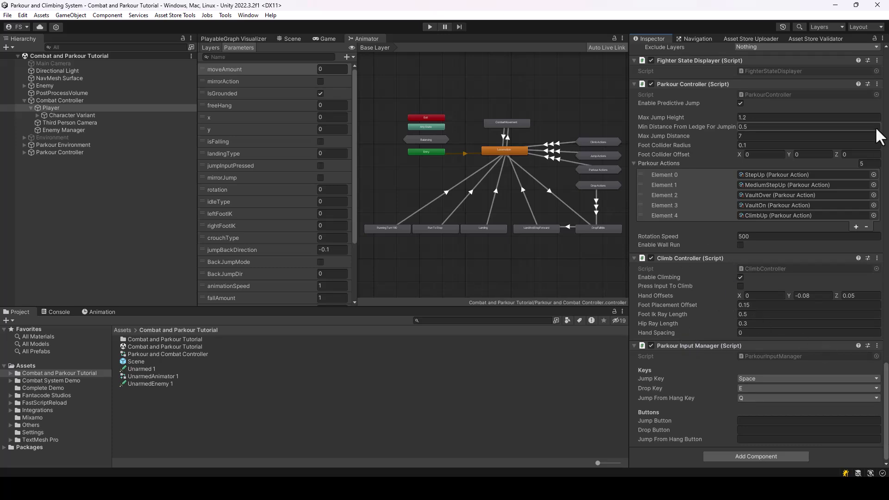
{"action": "scroll", "coordinate": [875, 134], "scroll_direction": "up", "scroll_amount": 20}
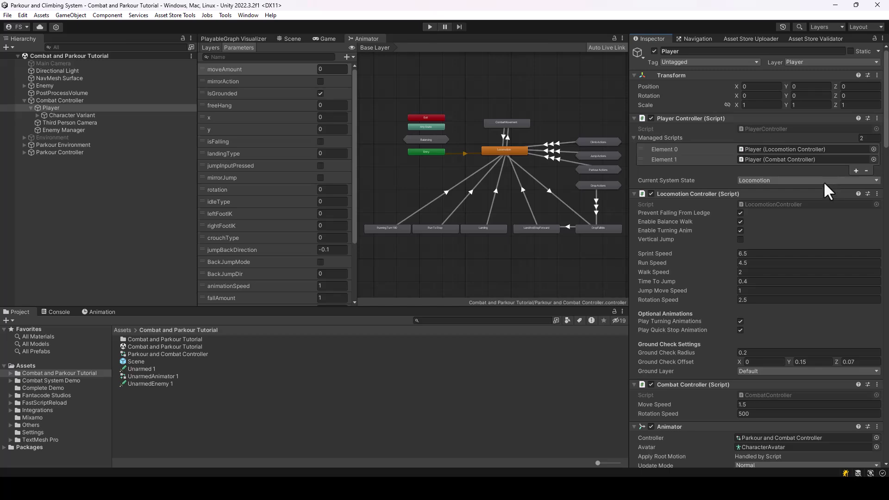
{"action": "scroll", "coordinate": [832, 447], "scroll_direction": "down", "scroll_amount": 15}
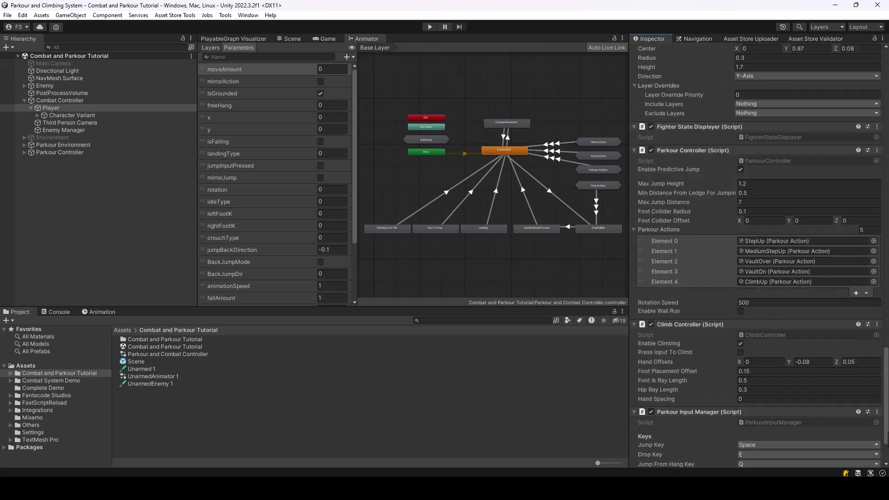
{"action": "mouse_move", "coordinate": [689, 85]}
{"action": "left_mouse_down"}
{"action": "mouse_move", "coordinate": [690, 48]}
{"action": "mouse_move", "coordinate": [703, 43]}
{"action": "mouse_move", "coordinate": [686, 92]}
{"action": "mouse_move", "coordinate": [675, 89]}
{"action": "left_mouse_up"}
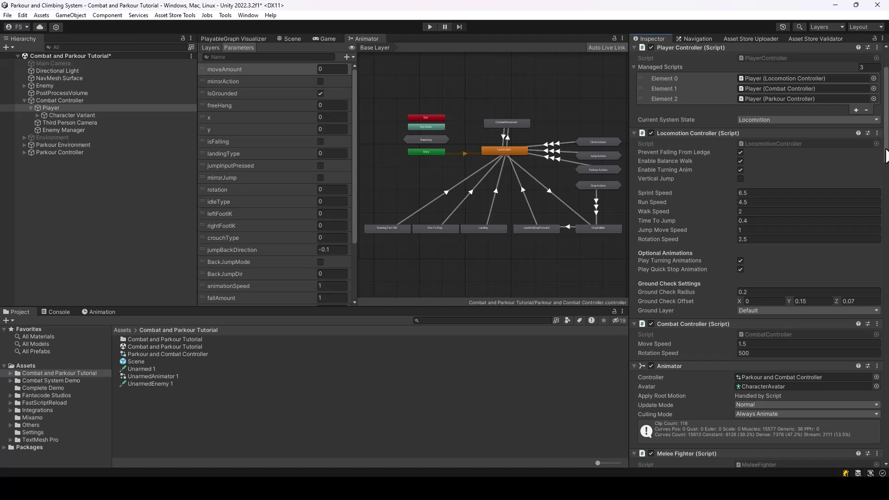
{"action": "left_click_drag", "start_coordinate": [884, 149], "coordinate": [885, 460]}
{"action": "left_click_drag", "start_coordinate": [694, 351], "coordinate": [672, 122]}
{"action": "key", "text": "ctrl+s"}
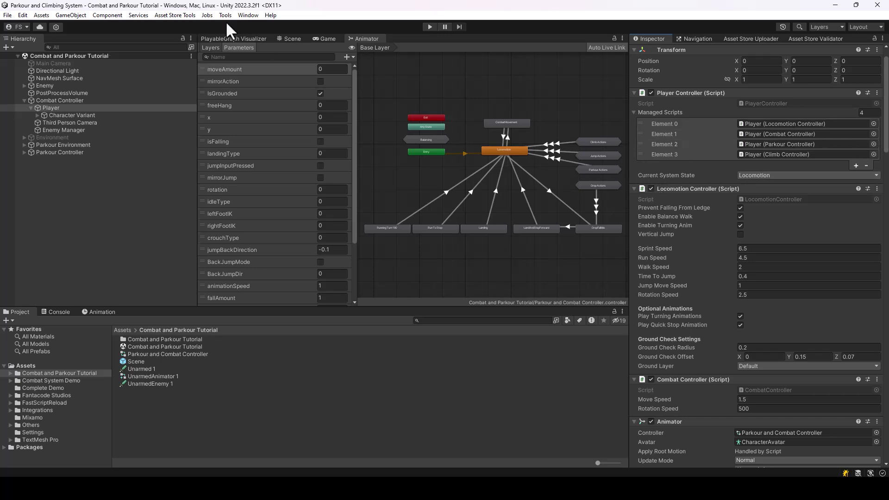
Delete the redundant Parkour Controller object from the scene.
{"action": "left_click", "coordinate": [290, 39]}
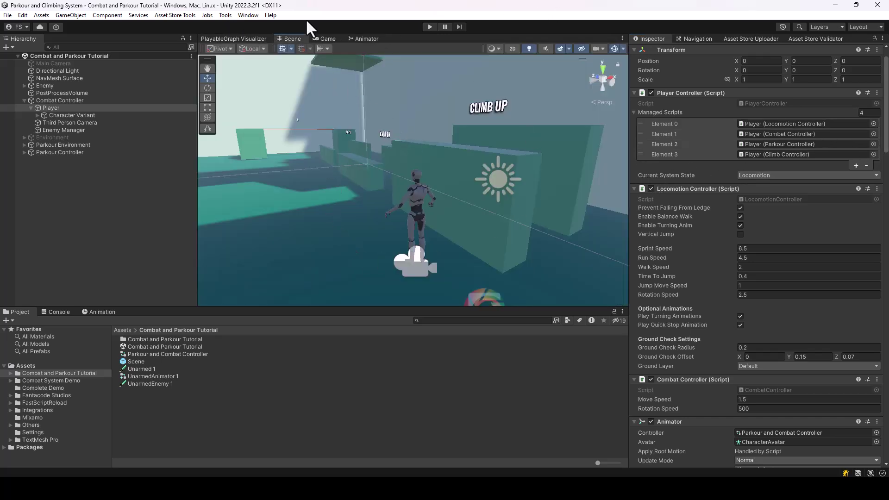
{"action": "left_click", "coordinate": [54, 155]}
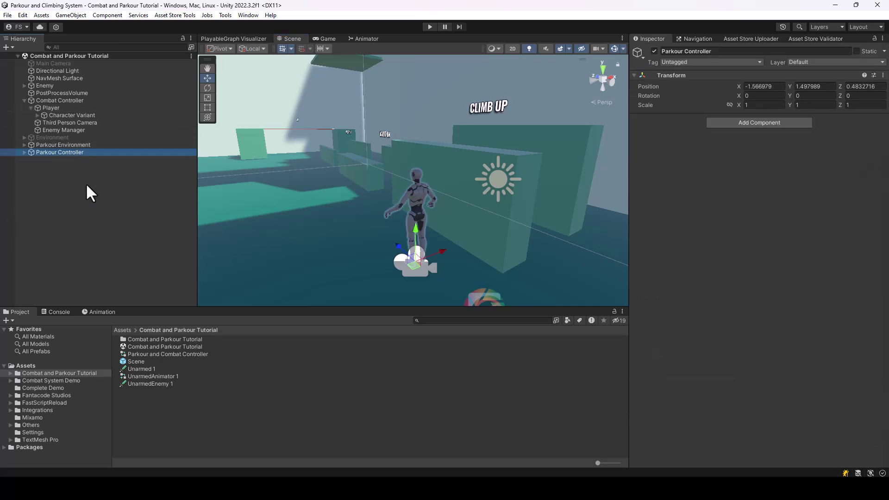
{"action": "key", "text": "Delete"}
{"action": "right_click_drag", "start_coordinate": [357, 196], "coordinate": [240, 237]}
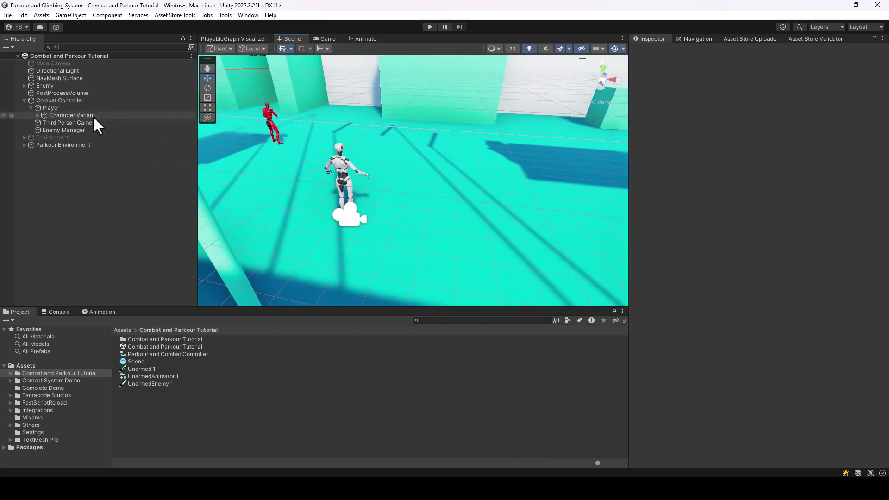
Rename the Combat Controller object in the scene as Combat and Parkour Controller.
{"action": "left_click", "coordinate": [63, 100]}
{"action": "right_click_drag", "start_coordinate": [507, 248], "coordinate": [476, 196]}
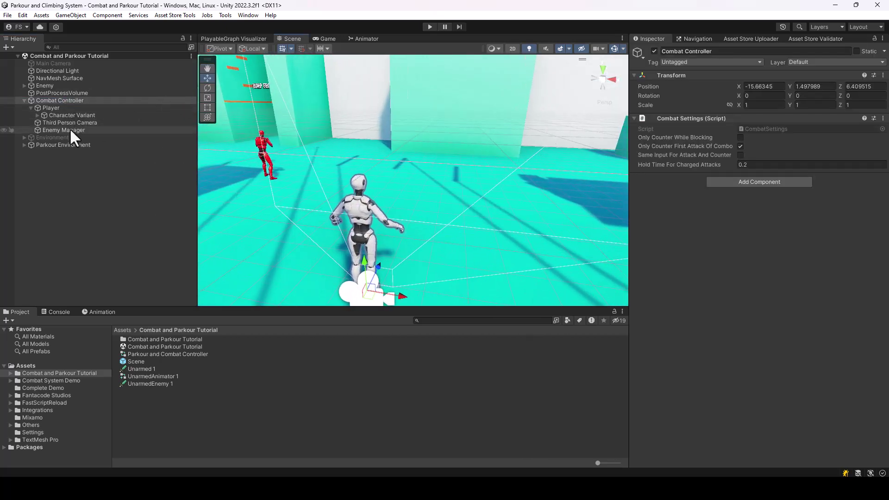
{"action": "left_click", "coordinate": [685, 51]}
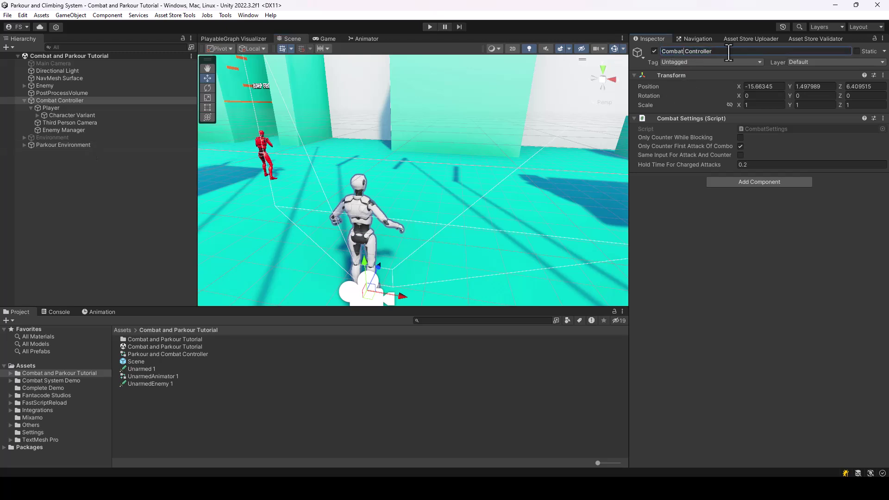
{"action": "type", "text": "and Parkour"}
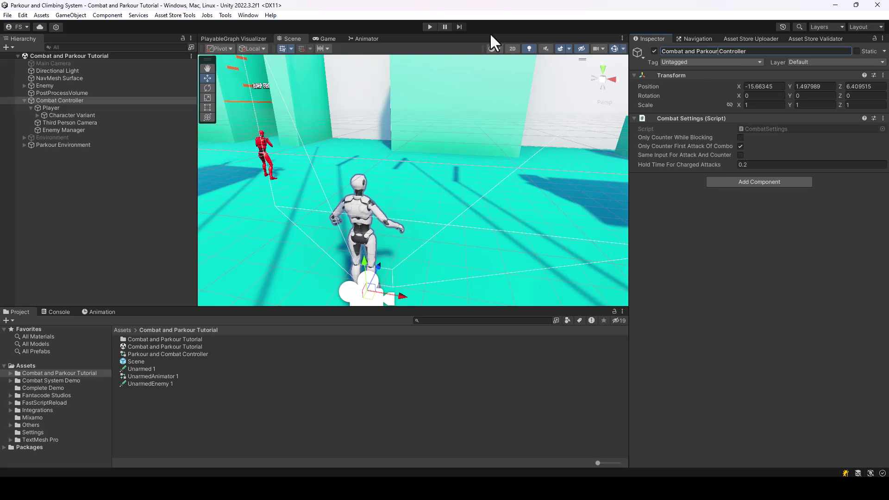
Play-test the scene by climbing the block, running to the red enemy to fight, and climbing again, then stop play mode.
{"action": "left_click", "coordinate": [429, 27]}
{"action": "key", "text": "w"}
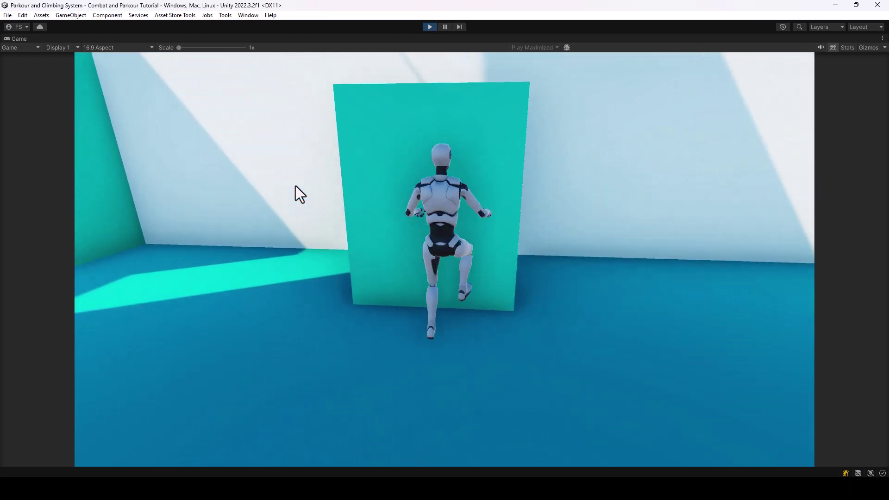
{"action": "key", "text": "space"}
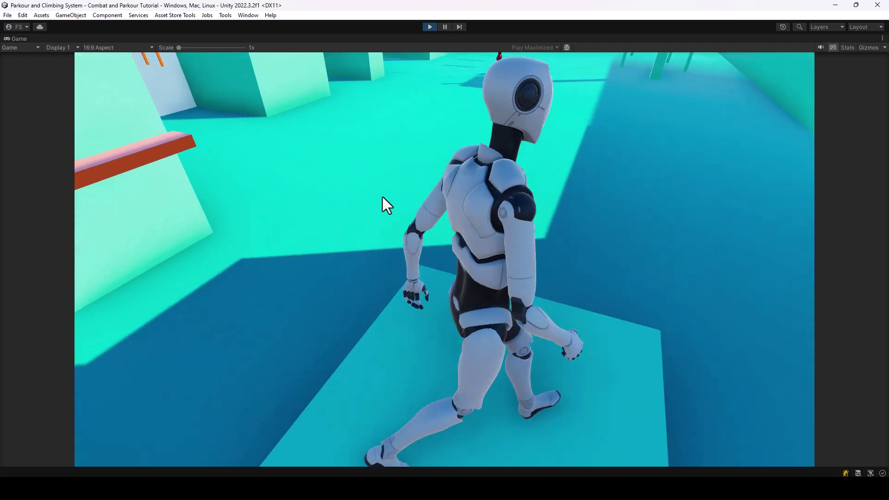
{"action": "key", "text": "w"}
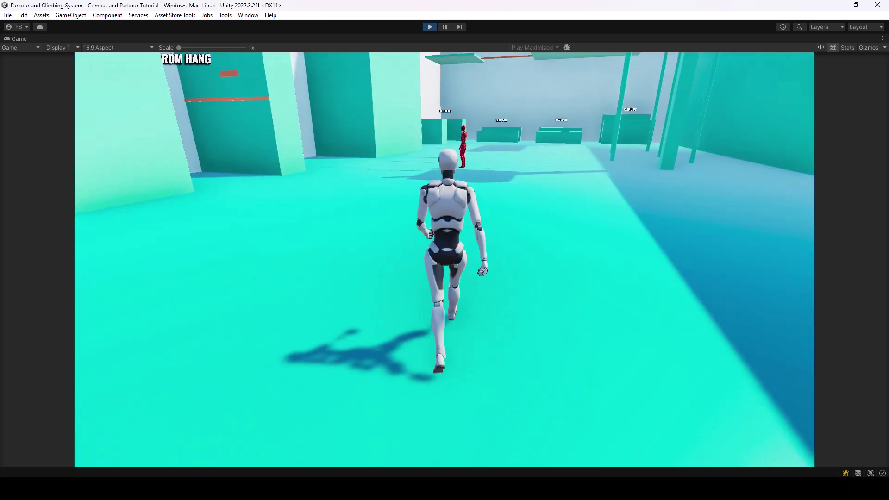
{"action": "key", "text": "a"}
{"action": "key", "text": "w"}
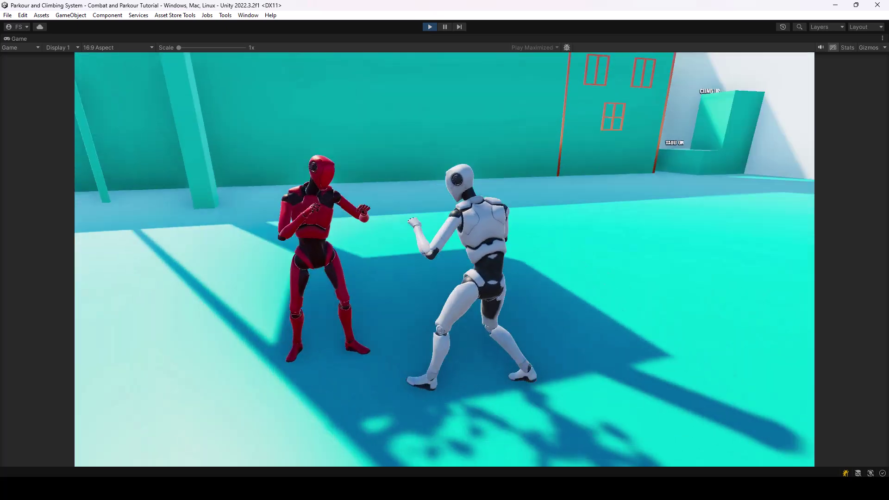
{"action": "key", "text": "w"}
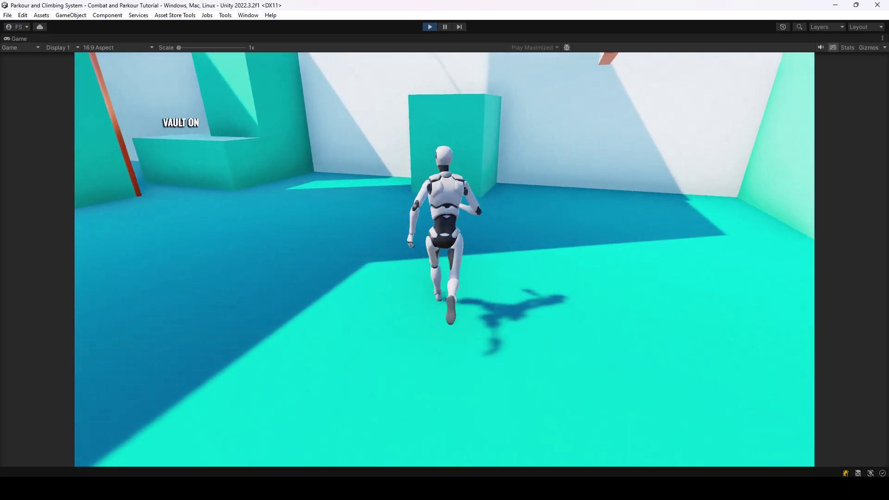
{"action": "key", "text": "space"}
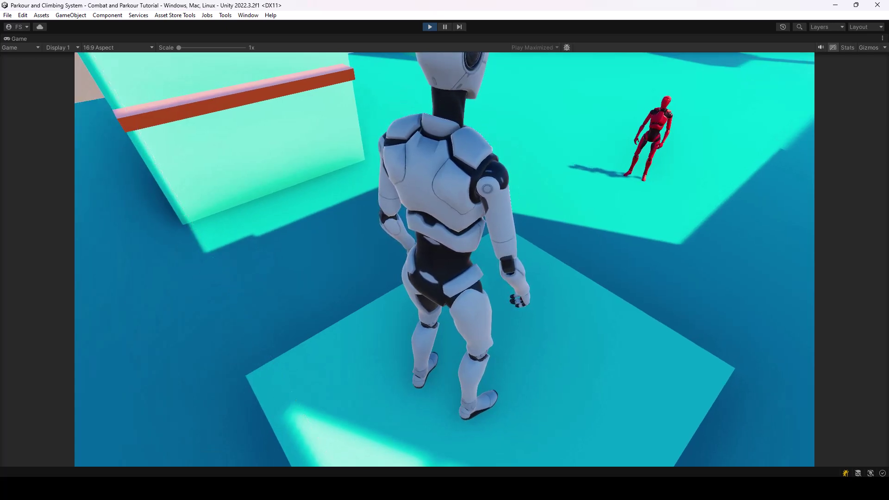
{"action": "key", "text": "ctrl+p"}
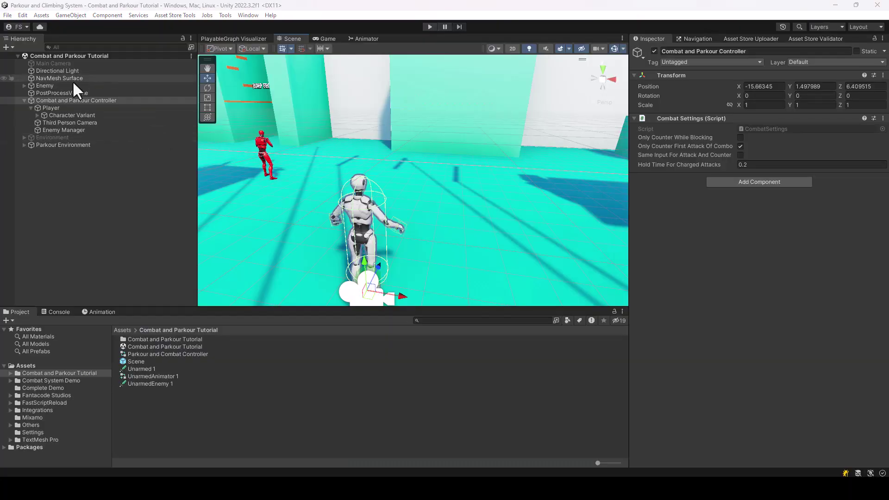
Create a Parkour AI character in the scene with the Player as its follow target.
{"action": "left_click", "coordinate": [47, 86]}
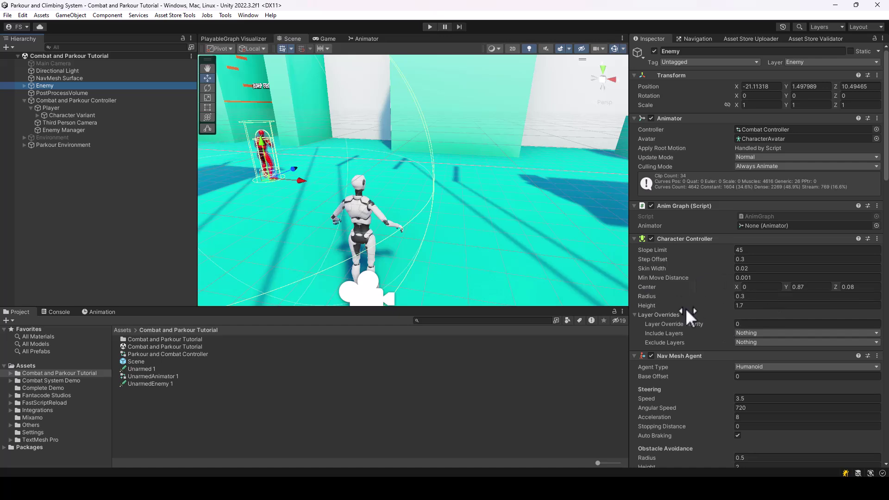
{"action": "scroll", "coordinate": [658, 307], "scroll_direction": "down", "scroll_amount": 6}
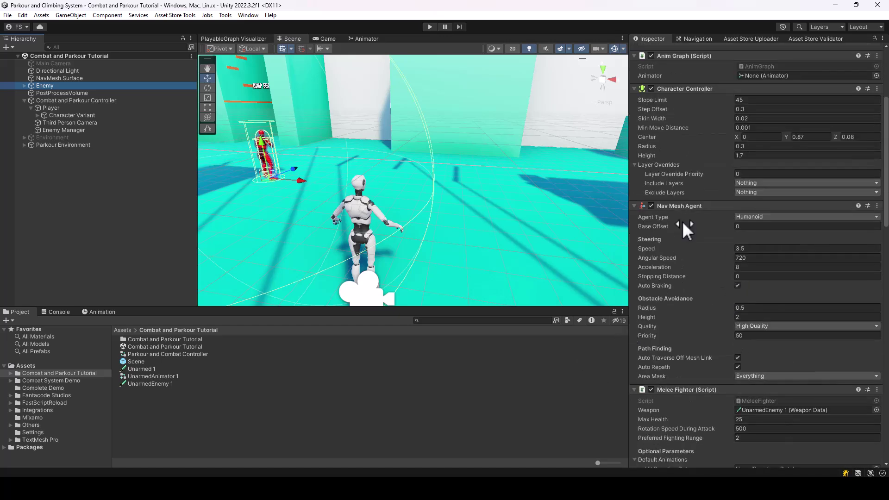
{"action": "left_click", "coordinate": [742, 258]}
{"action": "left_click", "coordinate": [223, 15]}
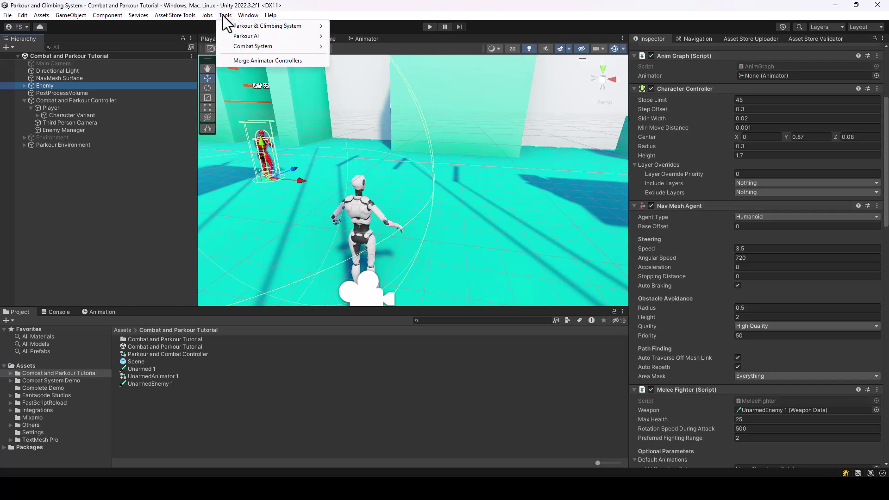
{"action": "mouse_move", "coordinate": [246, 45]}
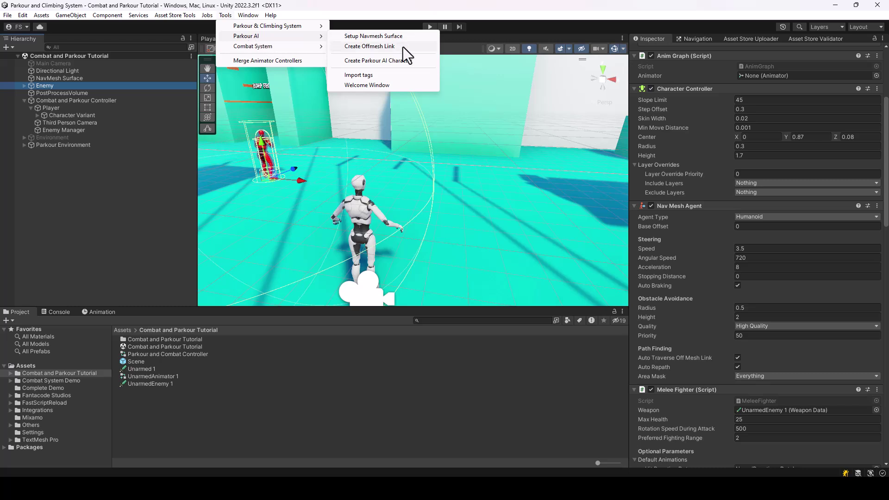
{"action": "left_click", "coordinate": [382, 60]}
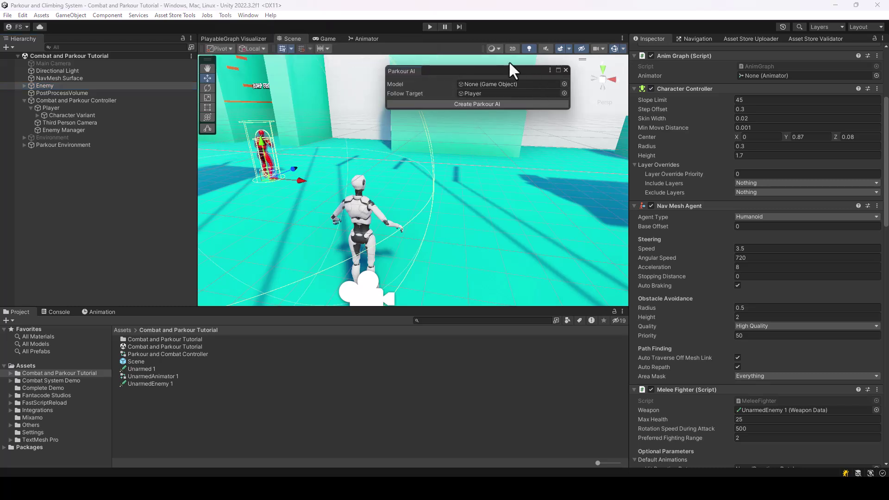
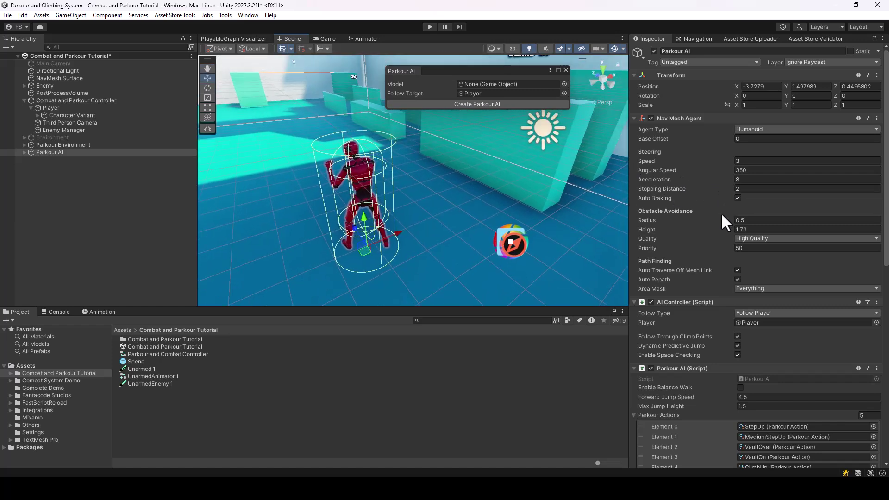
Move the AI Controller, Parkour AI and Climb AI components from the Parkour AI object to the Enemy, keeping the Inspector locked during the transfer.
{"action": "scroll", "coordinate": [721, 216], "scroll_direction": "down", "scroll_amount": 5}
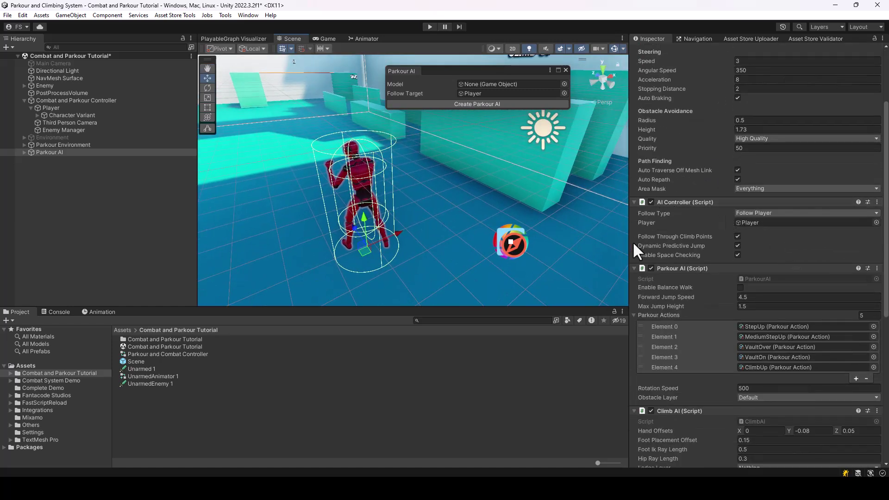
{"action": "scroll", "coordinate": [782, 270], "scroll_direction": "down", "scroll_amount": 2}
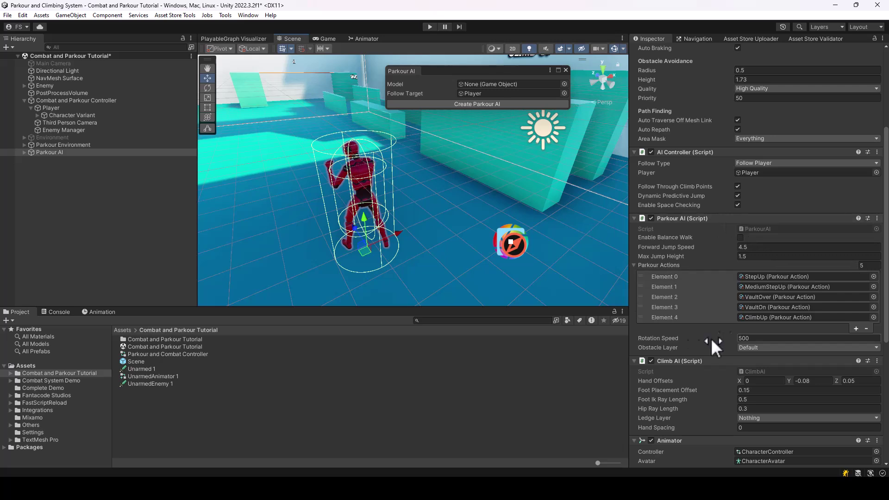
{"action": "scroll", "coordinate": [693, 345], "scroll_direction": "down", "scroll_amount": 2}
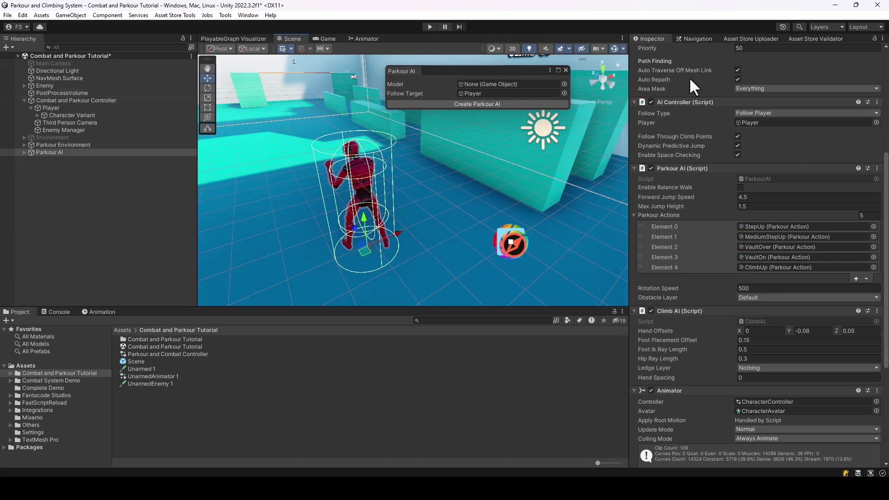
{"action": "left_click", "coordinate": [874, 39]}
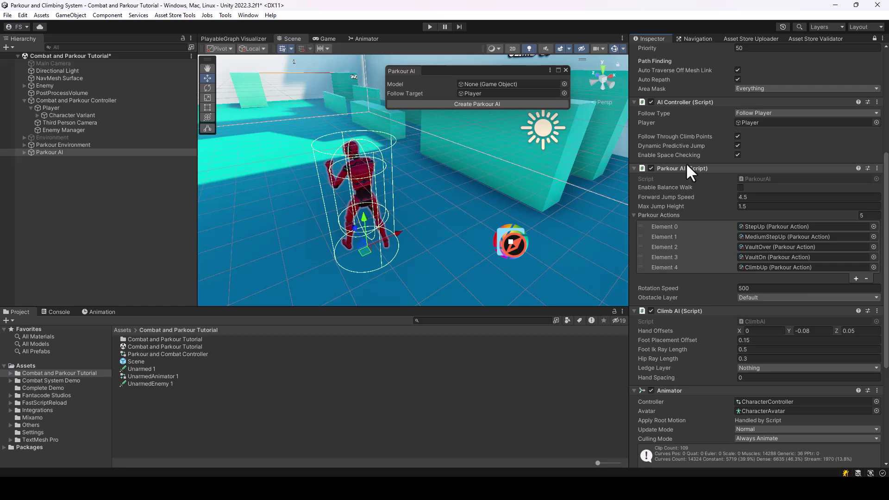
{"action": "left_click_drag", "start_coordinate": [671, 101], "coordinate": [44, 86]}
{"action": "left_click_drag", "start_coordinate": [673, 101], "coordinate": [49, 85]}
{"action": "left_click_drag", "start_coordinate": [677, 135], "coordinate": [44, 86]}
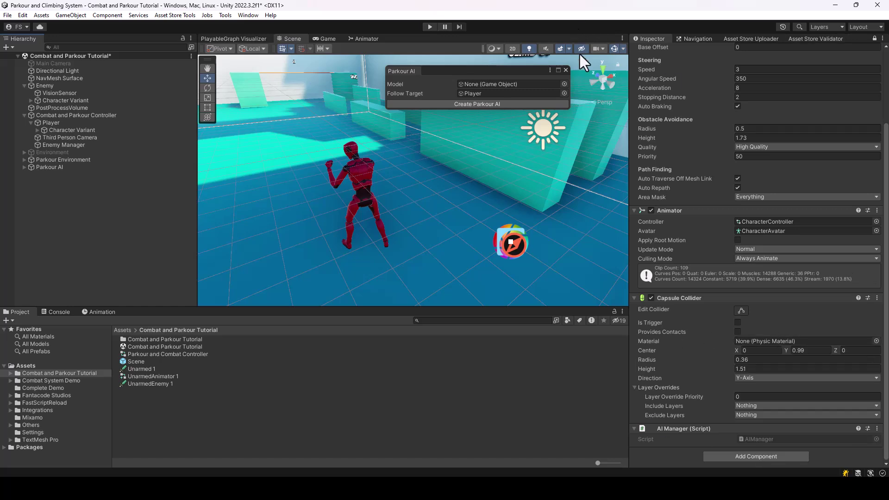
{"action": "left_click", "coordinate": [565, 68]}
{"action": "left_click", "coordinate": [44, 85]}
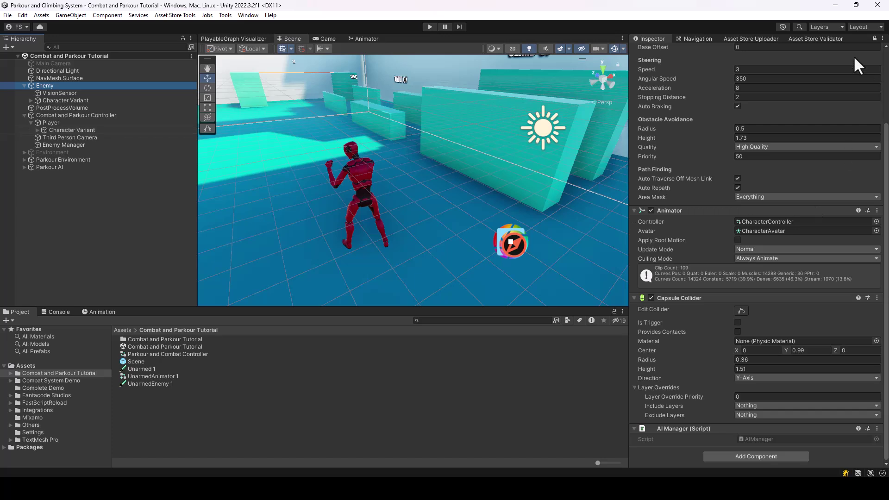
{"action": "left_click", "coordinate": [874, 38]}
Add the AI Combat Manager component to the Enemy and save the scene.
{"action": "left_click", "coordinate": [49, 91]}
{"action": "left_click", "coordinate": [43, 84]}
{"action": "scroll", "coordinate": [874, 297], "scroll_direction": "down", "scroll_amount": 5}
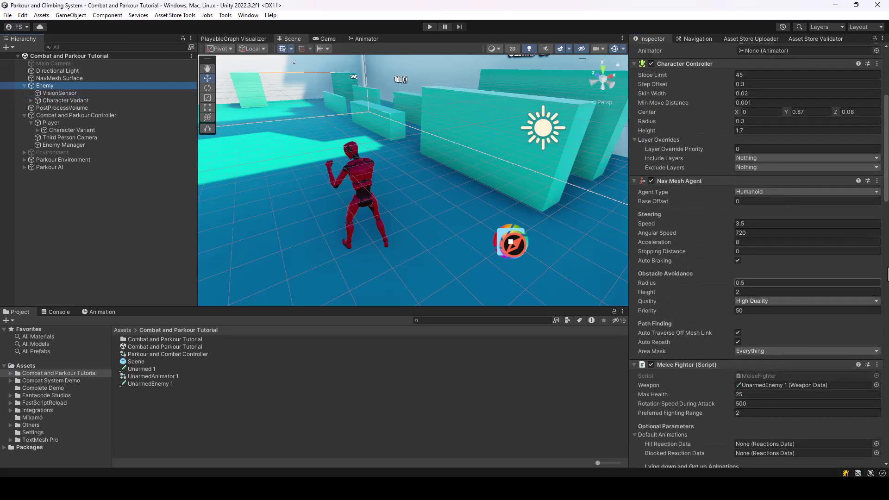
{"action": "scroll", "coordinate": [778, 315], "scroll_direction": "down", "scroll_amount": 10}
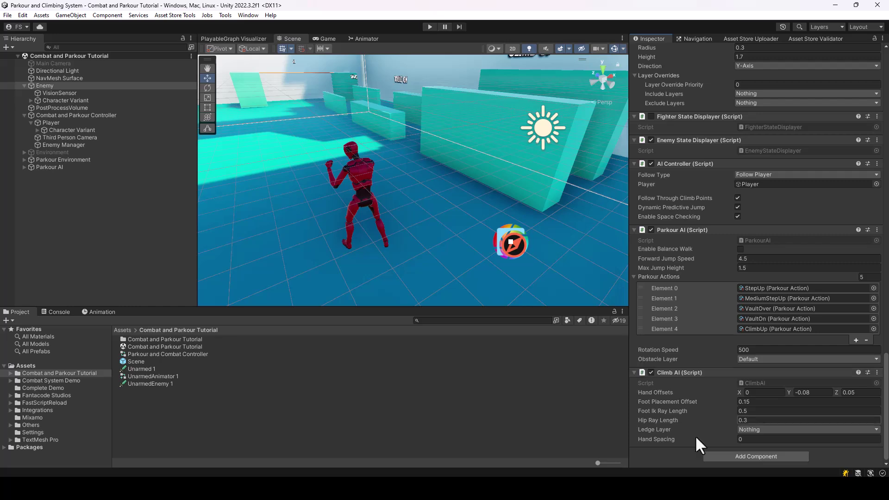
{"action": "left_click", "coordinate": [748, 457]}
{"action": "type", "text": "Combat"}
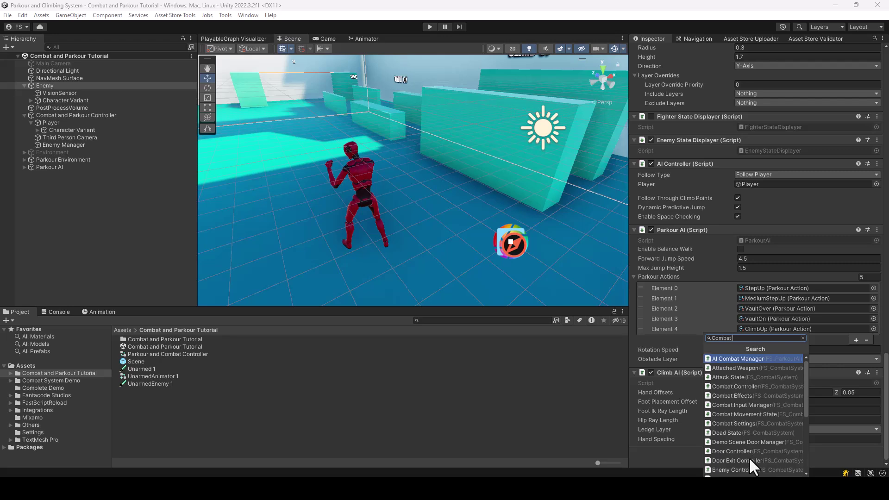
{"action": "left_click", "coordinate": [728, 358]}
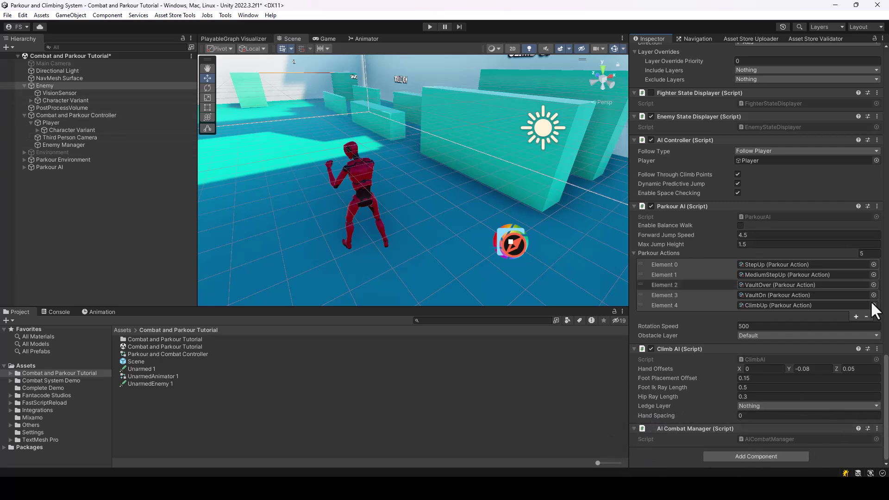
{"action": "left_click", "coordinate": [777, 288]}
{"action": "key", "text": "ctrl+s"}
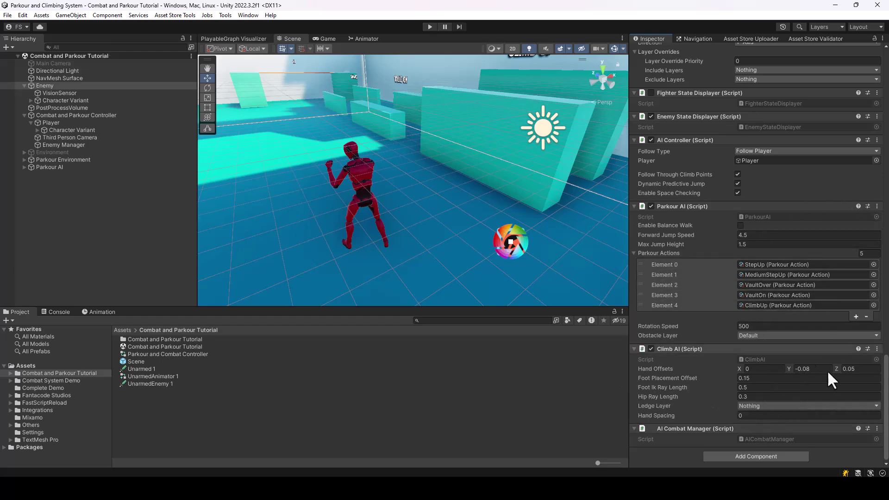
Assign Parkour and Combat Controller as the Enemy's animator controller, matching the one used by the Player.
{"action": "left_click_drag", "start_coordinate": [886, 408], "coordinate": [885, 86]}
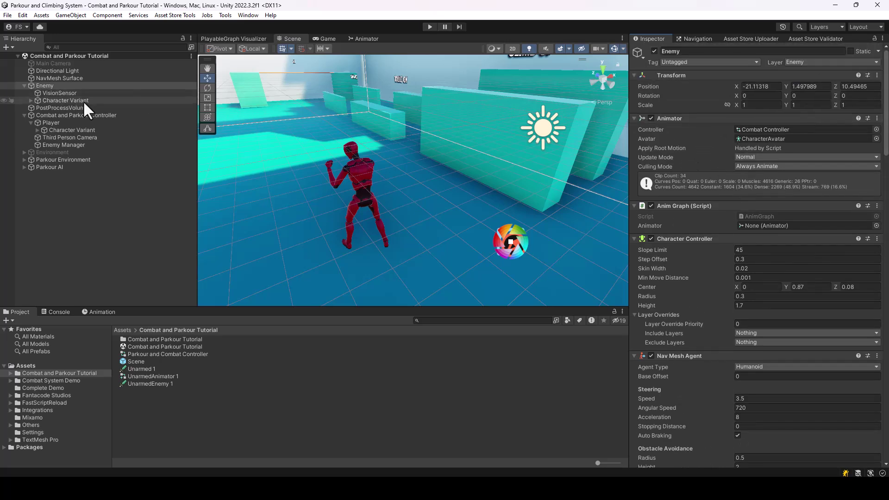
{"action": "left_click", "coordinate": [50, 122]}
{"action": "scroll", "coordinate": [791, 238], "scroll_direction": "down", "scroll_amount": 6}
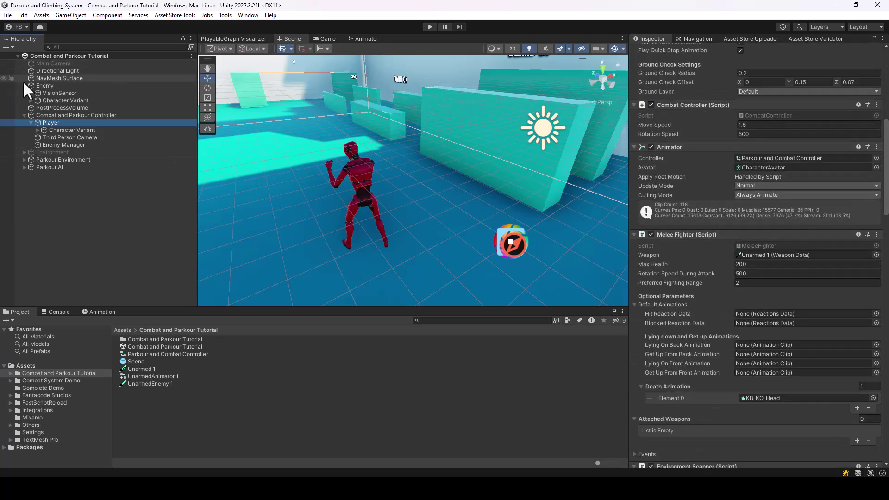
{"action": "left_click", "coordinate": [45, 86]}
{"action": "scroll", "coordinate": [856, 218], "scroll_direction": "up", "scroll_amount": 5}
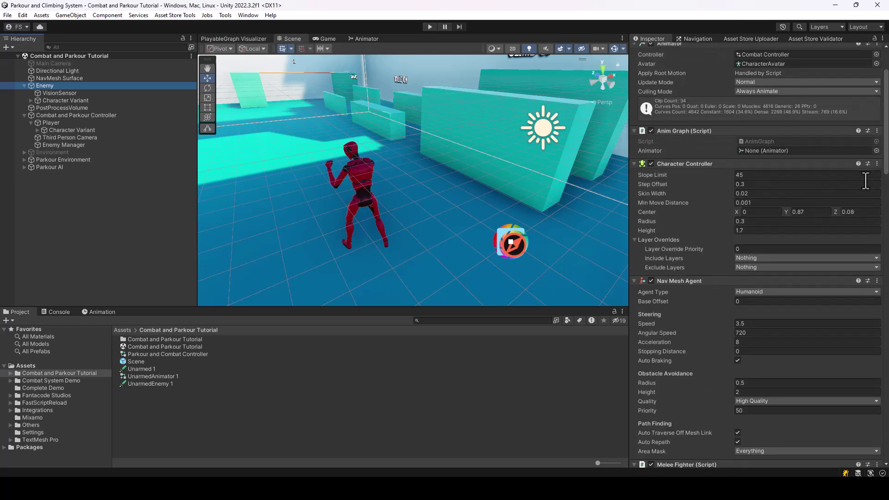
{"action": "scroll", "coordinate": [833, 274], "scroll_direction": "down", "scroll_amount": 7}
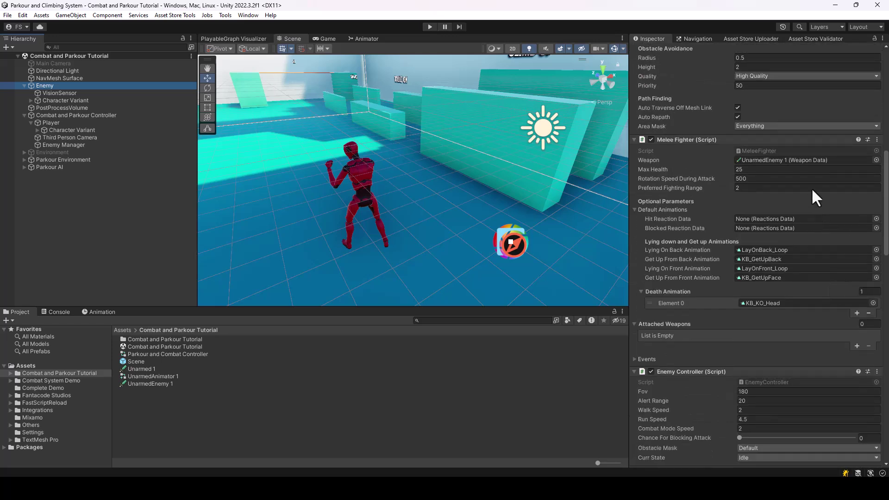
{"action": "scroll", "coordinate": [808, 195], "scroll_direction": "up", "scroll_amount": 9}
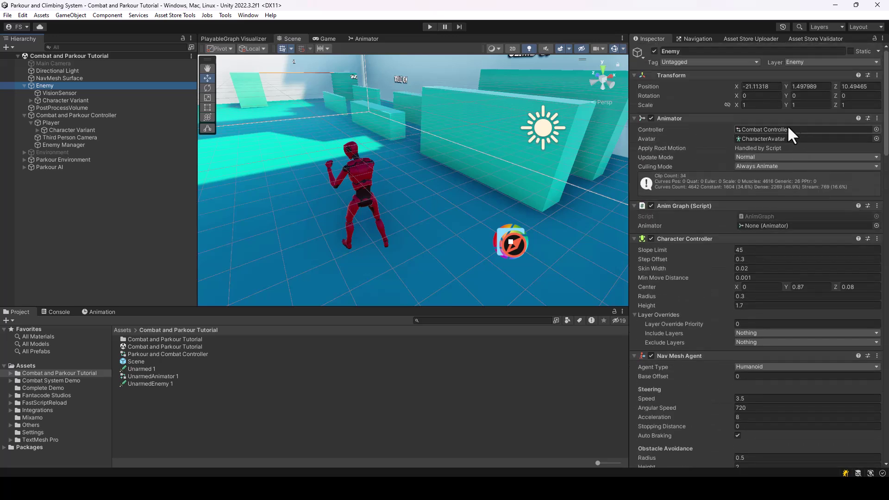
{"action": "left_click_drag", "start_coordinate": [177, 354], "coordinate": [775, 129]}
Deactivate the existing NavMesh Surface object in the scene.
{"action": "right_click_drag", "start_coordinate": [569, 160], "coordinate": [321, 215]}
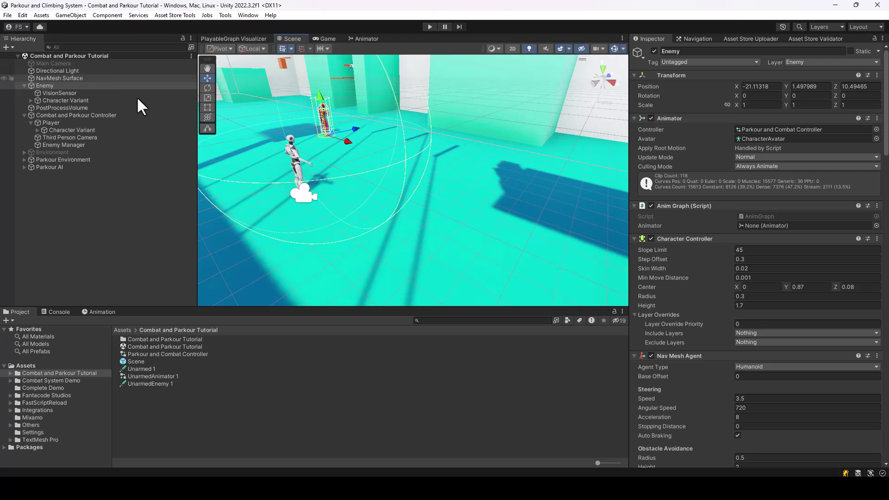
{"action": "left_click", "coordinate": [82, 78]}
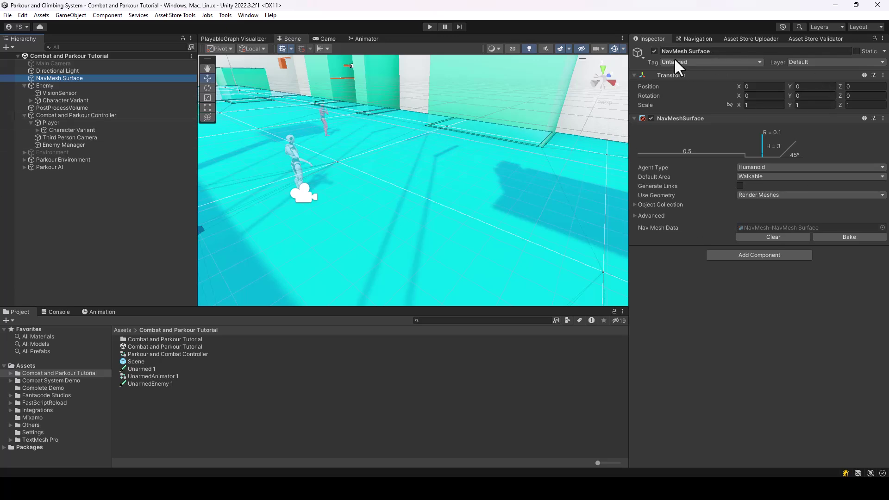
{"action": "left_click", "coordinate": [655, 50]}
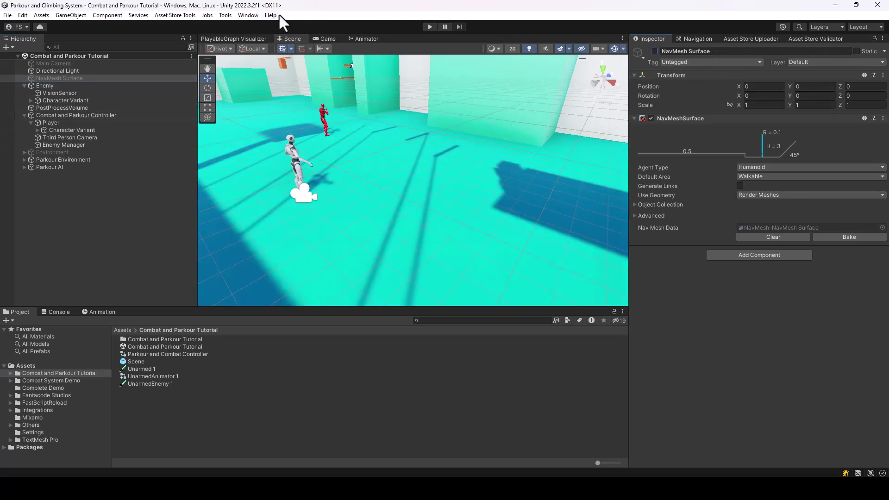
Set up a new Parkour AI Navmesh Surface, bake it with parkour links enabled, and inspect the links around the blocks.
{"action": "left_click", "coordinate": [223, 15]}
{"action": "mouse_move", "coordinate": [263, 40]}
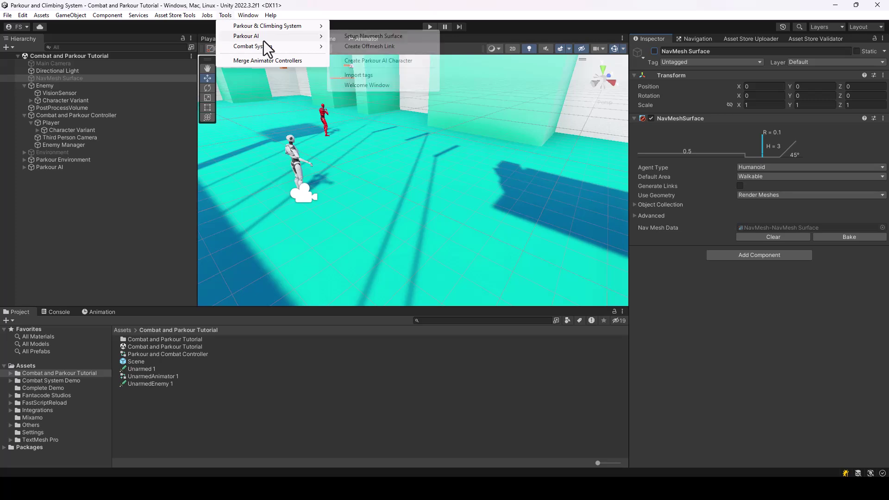
{"action": "left_click", "coordinate": [365, 37]}
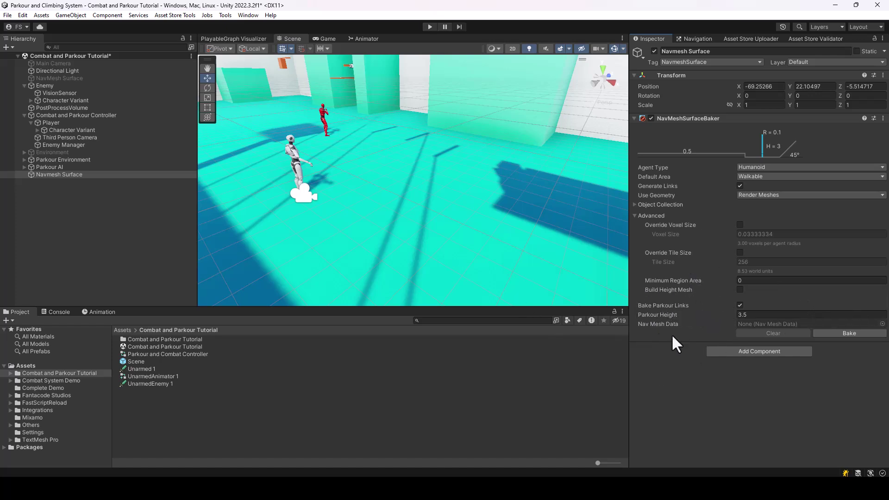
{"action": "left_click", "coordinate": [864, 333]}
{"action": "mouse_move", "coordinate": [457, 200]}
{"action": "right_mouse_down"}
{"action": "mouse_move", "coordinate": [464, 171]}
{"action": "mouse_move", "coordinate": [403, 144]}
{"action": "mouse_move", "coordinate": [377, 143]}
{"action": "mouse_move", "coordinate": [585, 153]}
{"action": "mouse_move", "coordinate": [513, 132]}
{"action": "mouse_move", "coordinate": [484, 83]}
{"action": "mouse_move", "coordinate": [466, 204]}
{"action": "right_mouse_up"}
{"action": "right_click_drag", "start_coordinate": [439, 257], "coordinate": [291, 277]}
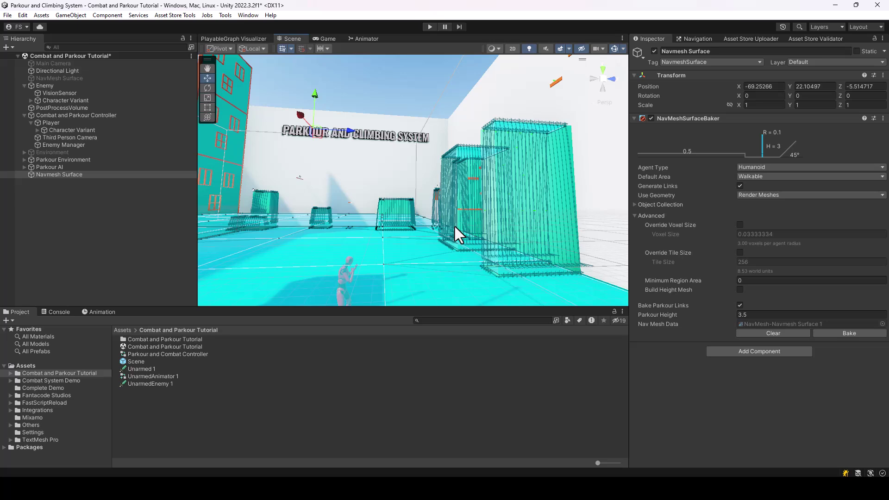
{"action": "right_click_drag", "start_coordinate": [454, 226], "coordinate": [349, 215]}
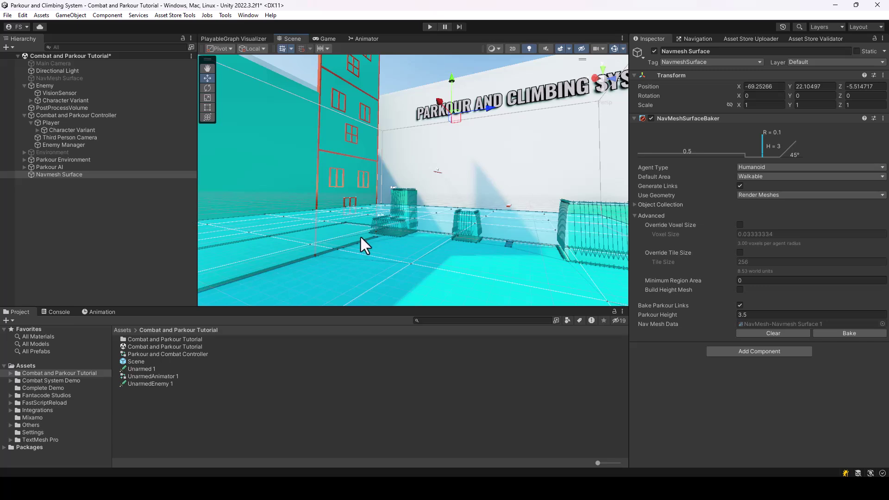
{"action": "right_click_drag", "start_coordinate": [362, 234], "coordinate": [723, 332]}
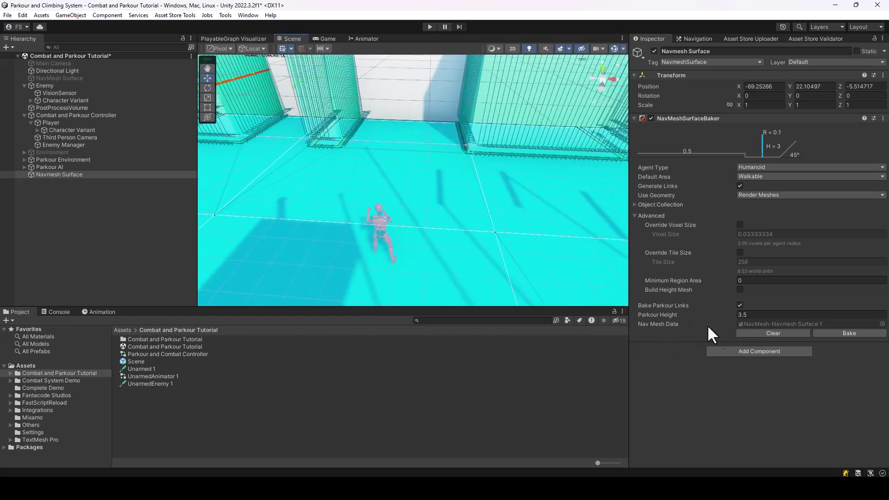
Examine the Player's animator controller, the UnarmedAnimator 1 override, and the override controller assigned in the Unarmed 1 weapon's advanced settings.
{"action": "left_click", "coordinate": [137, 353]}
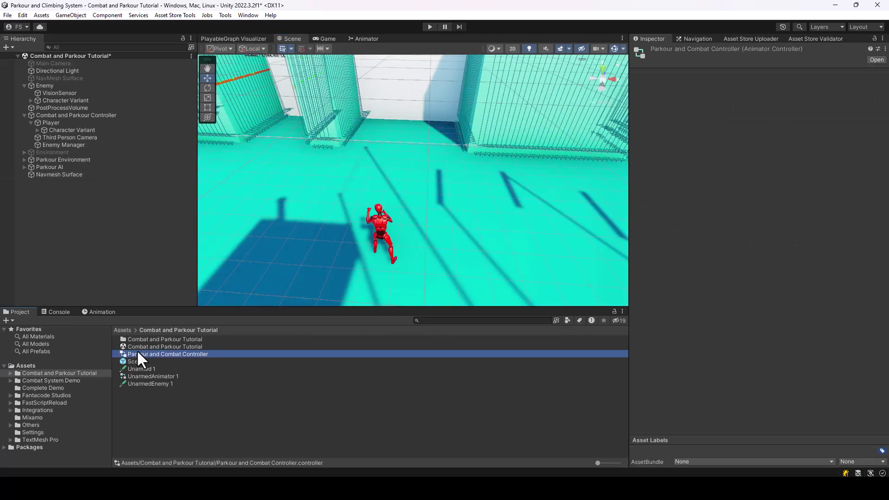
{"action": "left_click", "coordinate": [50, 123]}
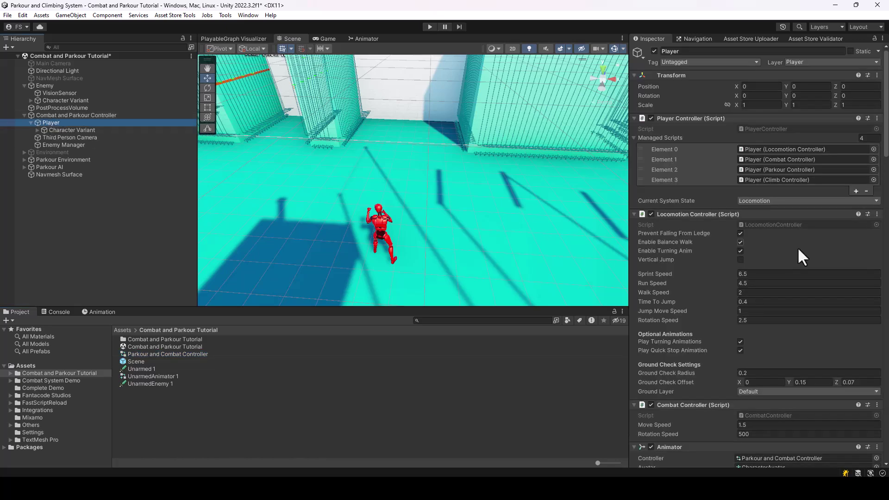
{"action": "scroll", "coordinate": [777, 175], "scroll_direction": "down", "scroll_amount": 5}
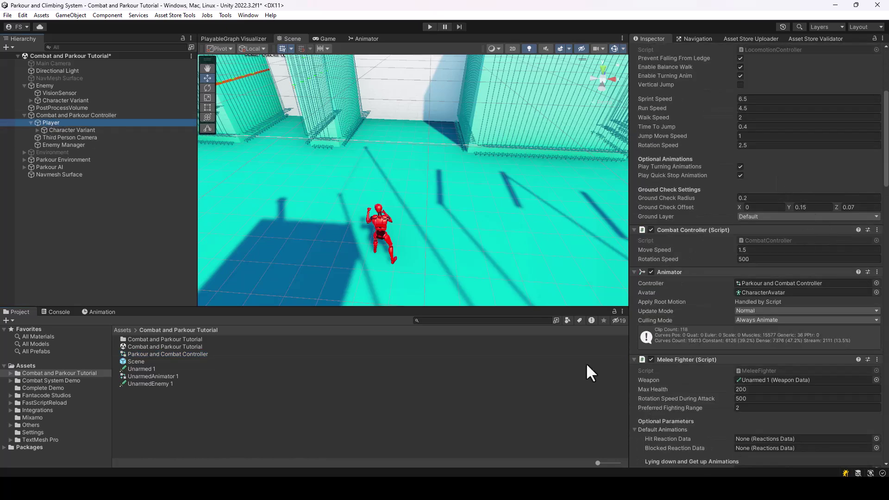
{"action": "left_click", "coordinate": [147, 376]}
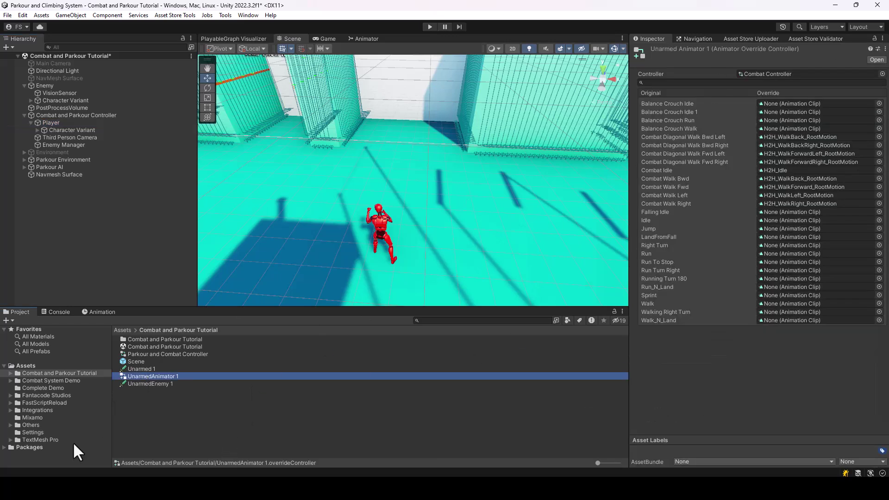
{"action": "left_click", "coordinate": [142, 369]}
{"action": "scroll", "coordinate": [792, 232], "scroll_direction": "down", "scroll_amount": 5}
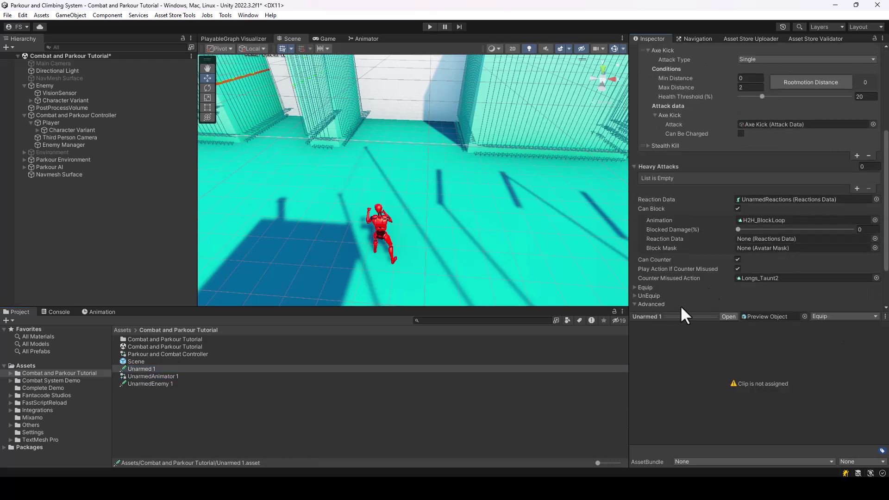
{"action": "left_click", "coordinate": [674, 305]}
{"action": "scroll", "coordinate": [713, 282], "scroll_direction": "down", "scroll_amount": 3}
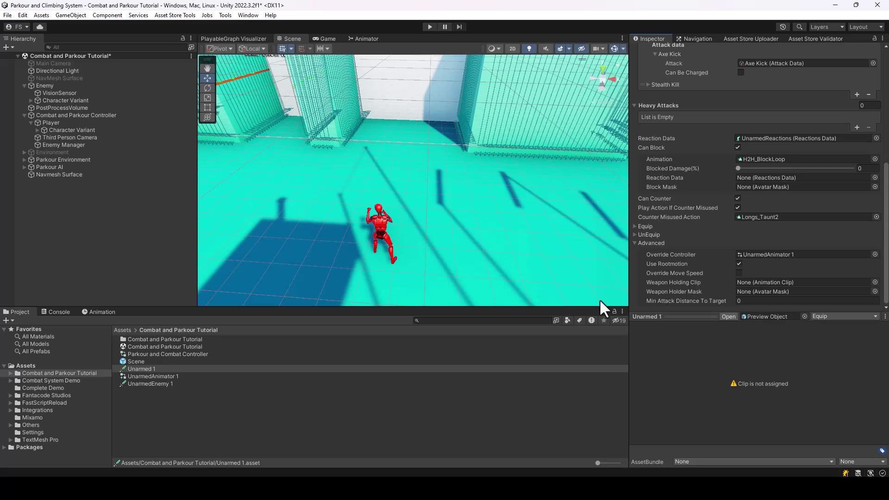
Assign Parkour and Combat Controller as the base controller of the UnarmedAnimator 1 override controller and save the scene.
{"action": "left_click", "coordinate": [158, 377]}
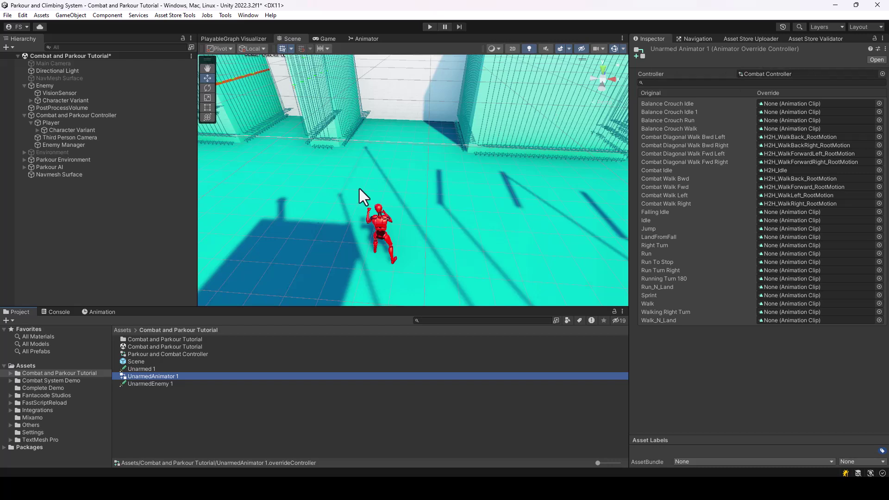
{"action": "left_click_drag", "start_coordinate": [160, 353], "coordinate": [799, 77]}
{"action": "key", "text": "ctrl+s"}
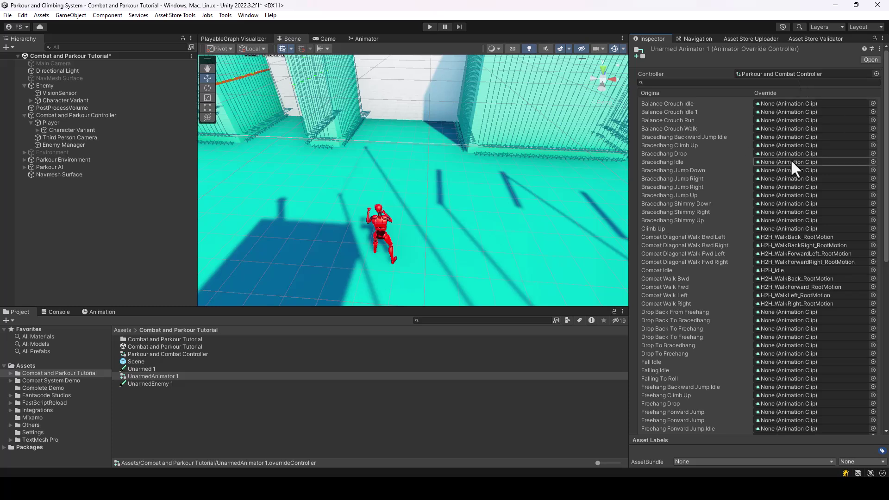
{"action": "left_click", "coordinate": [202, 415]}
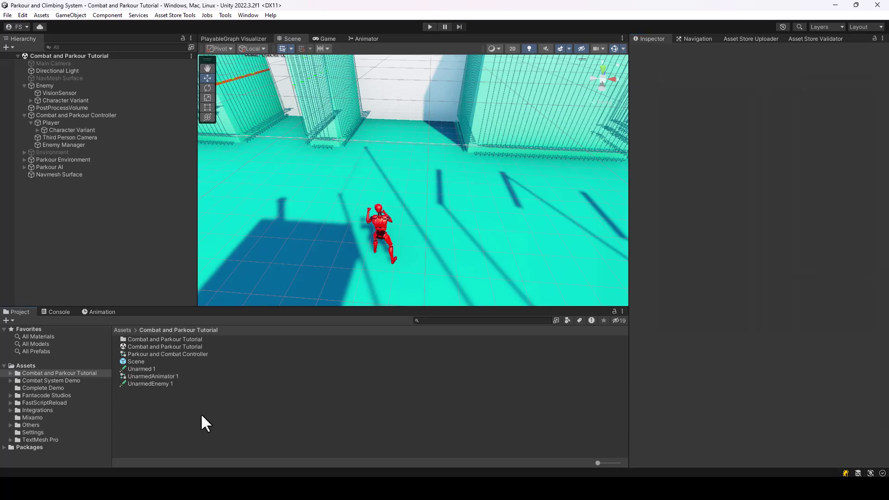
Playtest the scene by running the Player away from the Enemy and up onto a block, and end the play session.
{"action": "left_click", "coordinate": [430, 26]}
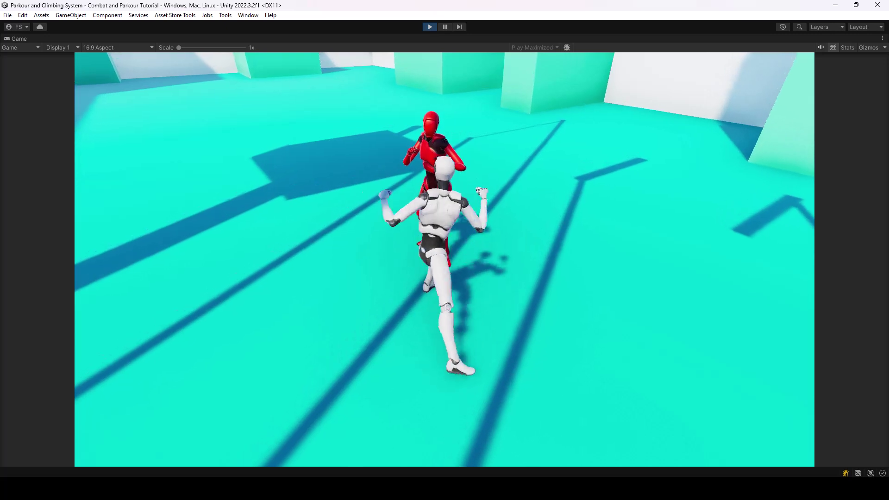
{"action": "key", "text": "w"}
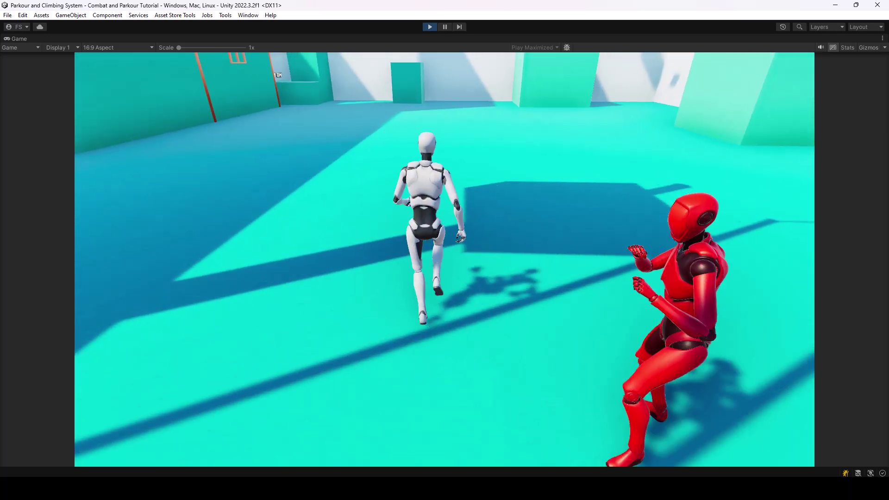
{"action": "key", "text": "w"}
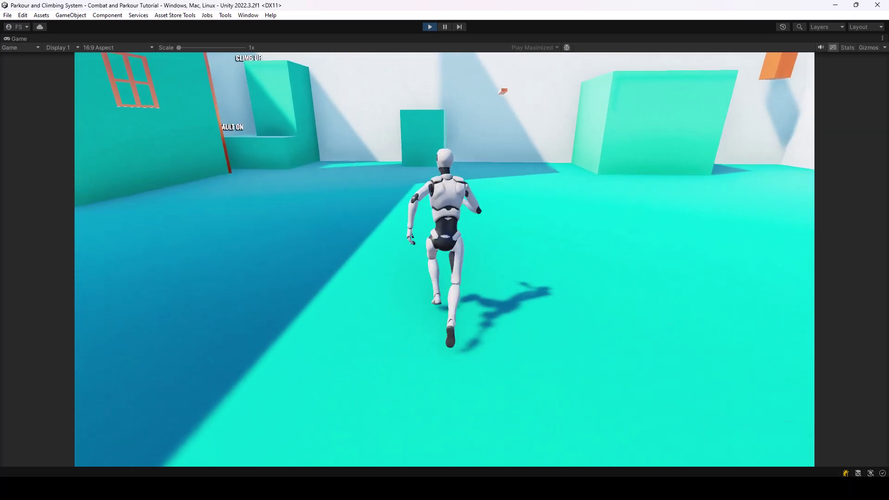
{"action": "key", "text": "w"}
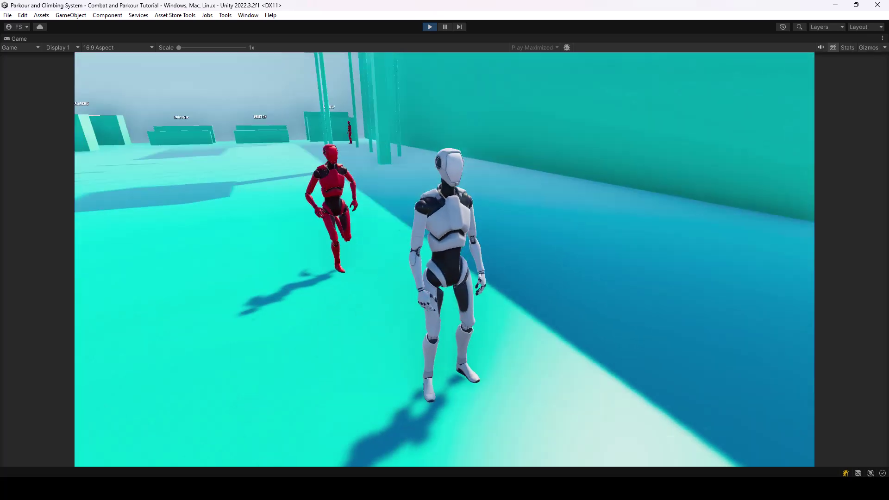
{"action": "key", "text": "w"}
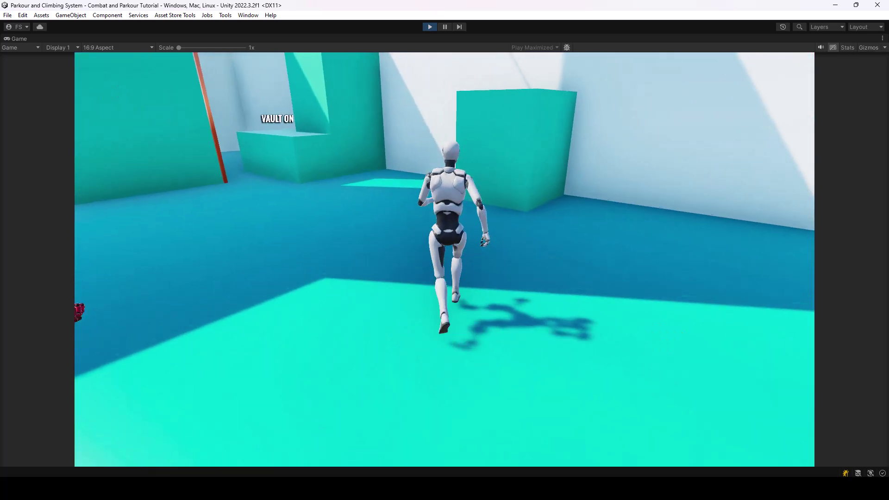
{"action": "key", "text": "space"}
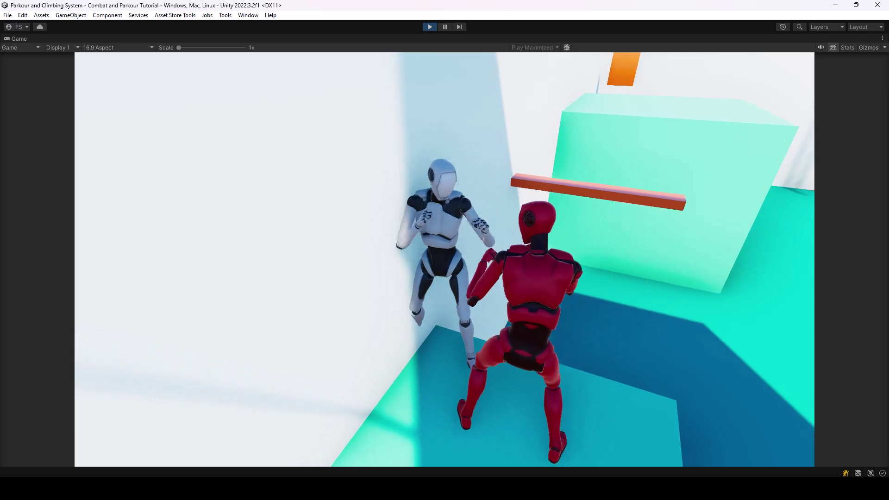
{"action": "key", "text": "ctrl+p"}
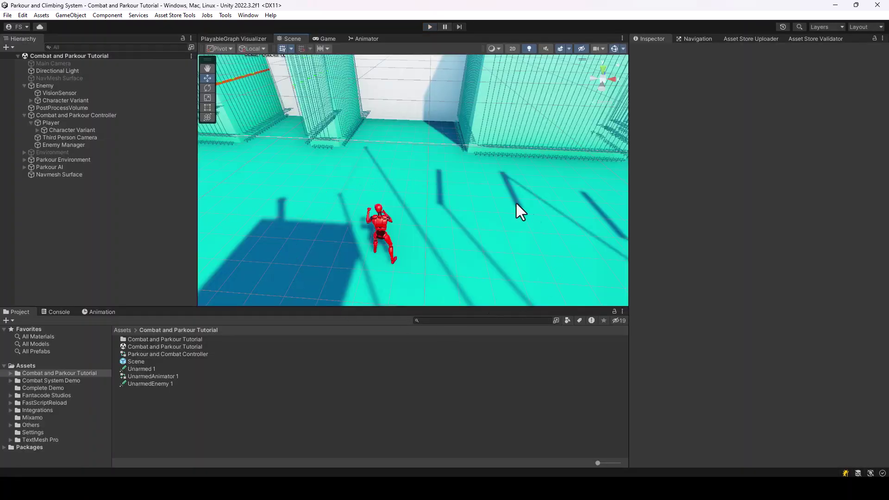
Set the Follow Type of the Enemy's AI Controller component to None.
{"action": "left_click", "coordinate": [41, 86]}
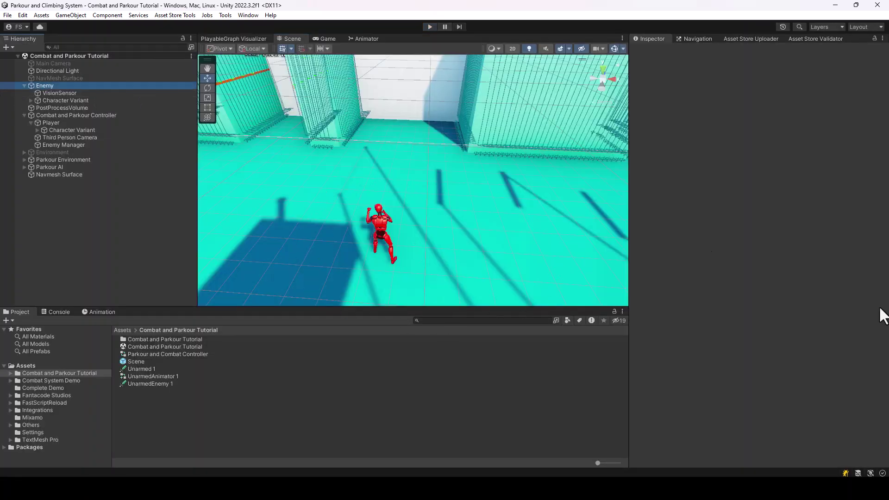
{"action": "scroll", "coordinate": [760, 278], "scroll_direction": "down", "scroll_amount": 20}
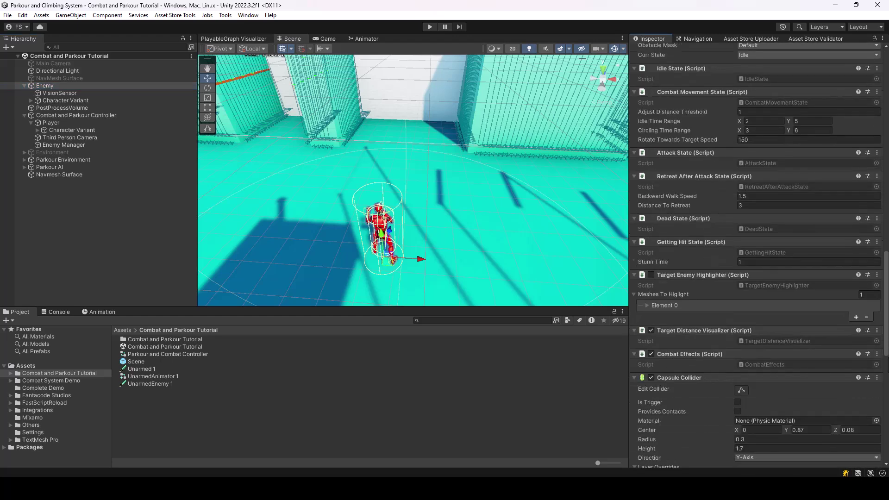
{"action": "scroll", "coordinate": [639, 287], "scroll_direction": "down", "scroll_amount": 5}
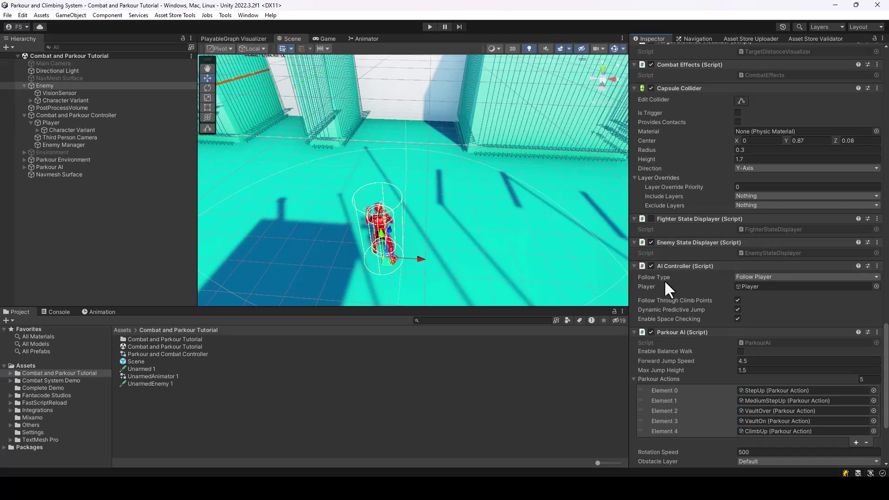
{"action": "left_click", "coordinate": [759, 276]}
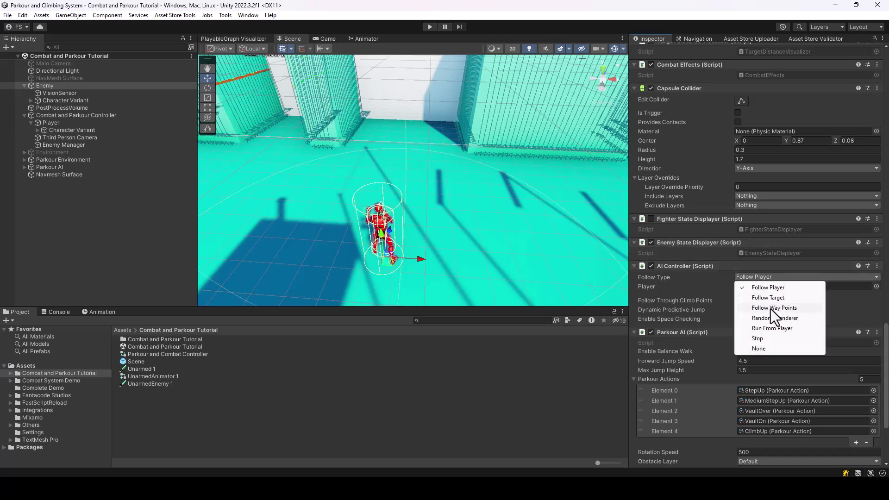
{"action": "left_click", "coordinate": [768, 347]}
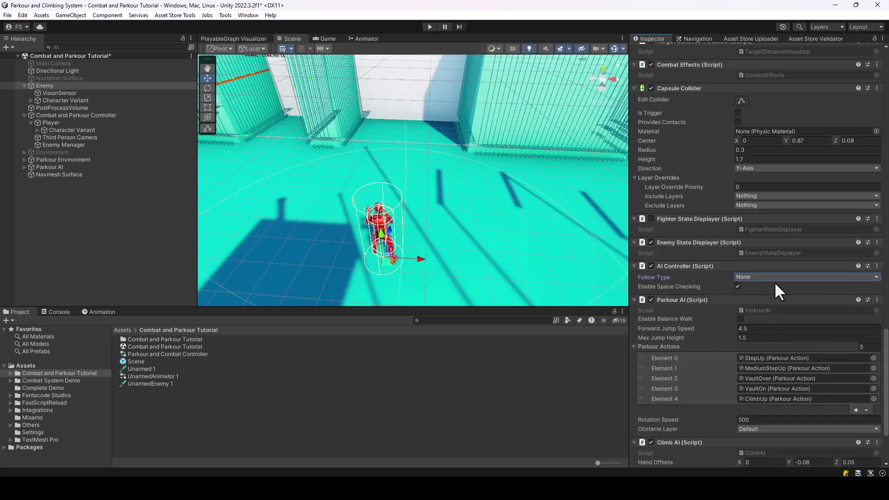